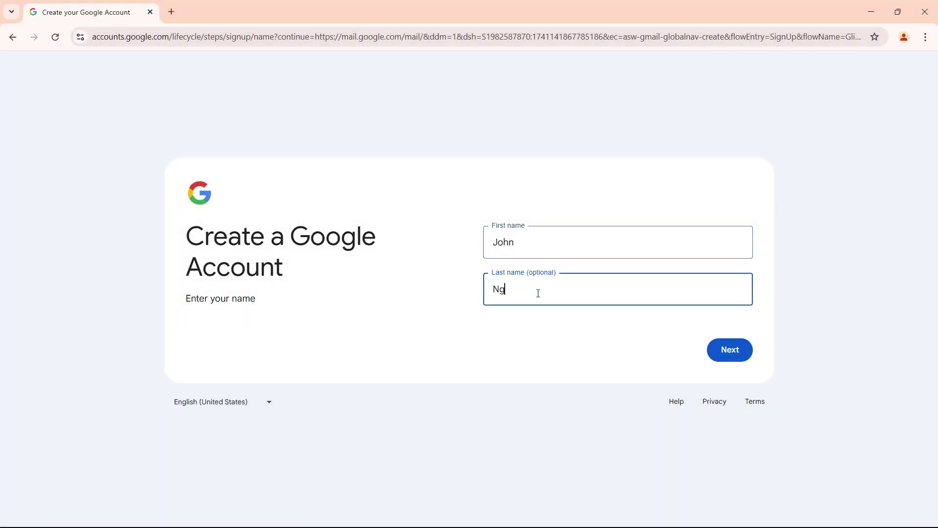
Step: Submit the name, then set the birth month to September, enter the birth date and set gender to Male
left_click(729, 359)
left_click(525, 237)
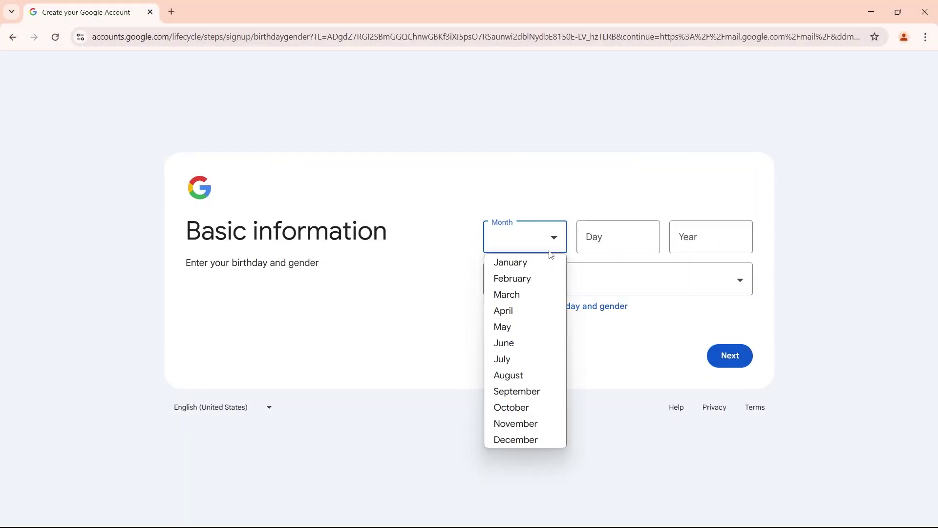
left_click(514, 390)
left_click(610, 236)
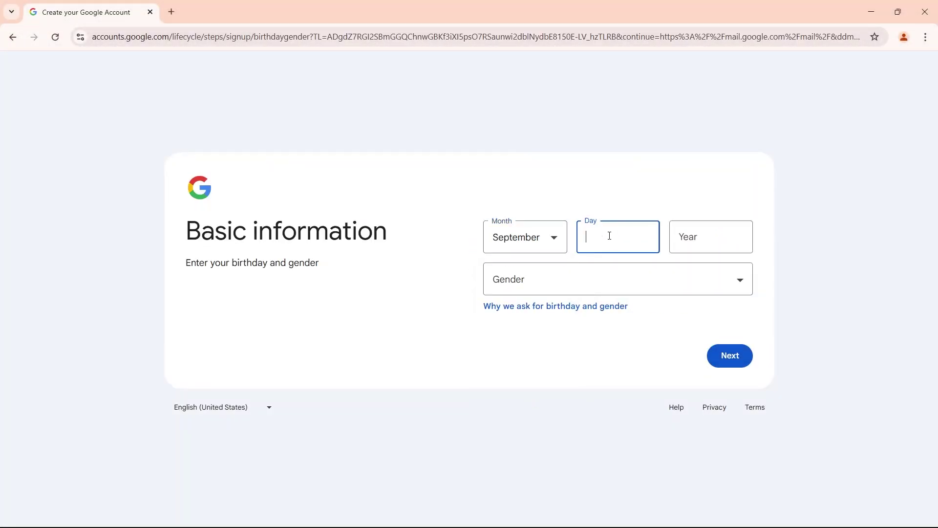
left_click(696, 239)
left_click(690, 281)
left_click(668, 319)
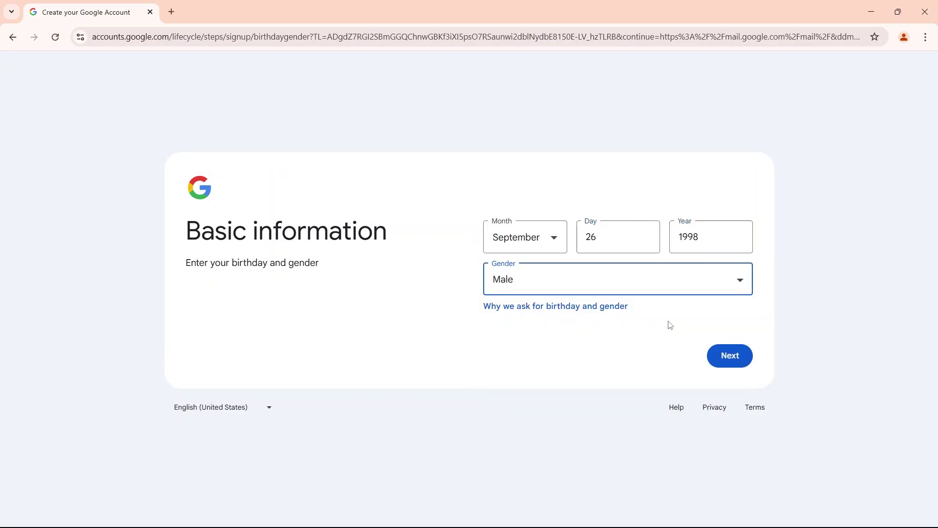
left_click(729, 355)
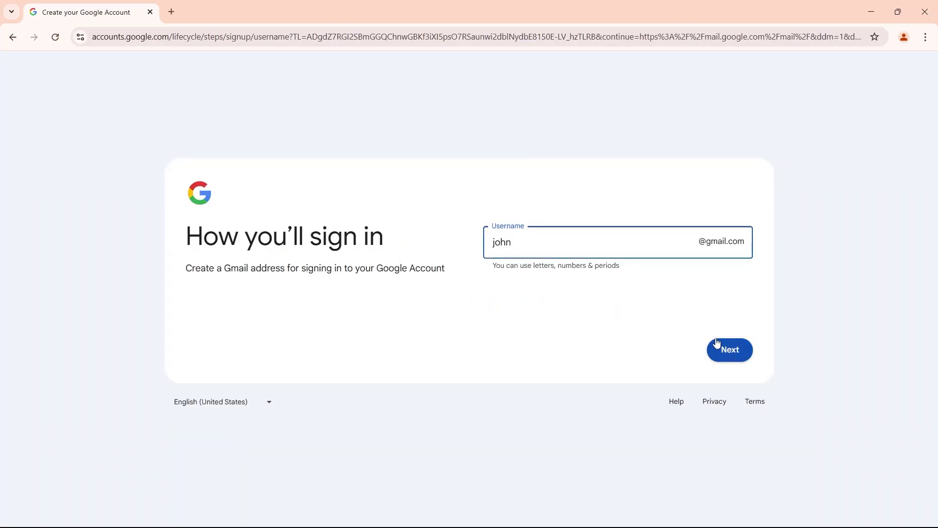
Step: Choose a Gmail username, then set and confirm the account password
left_click(718, 343)
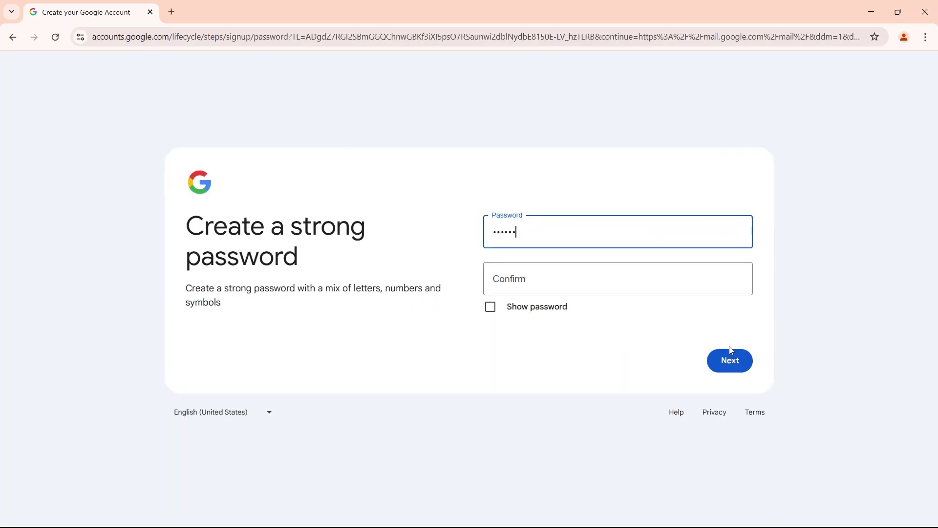
left_click(524, 279)
type("***")
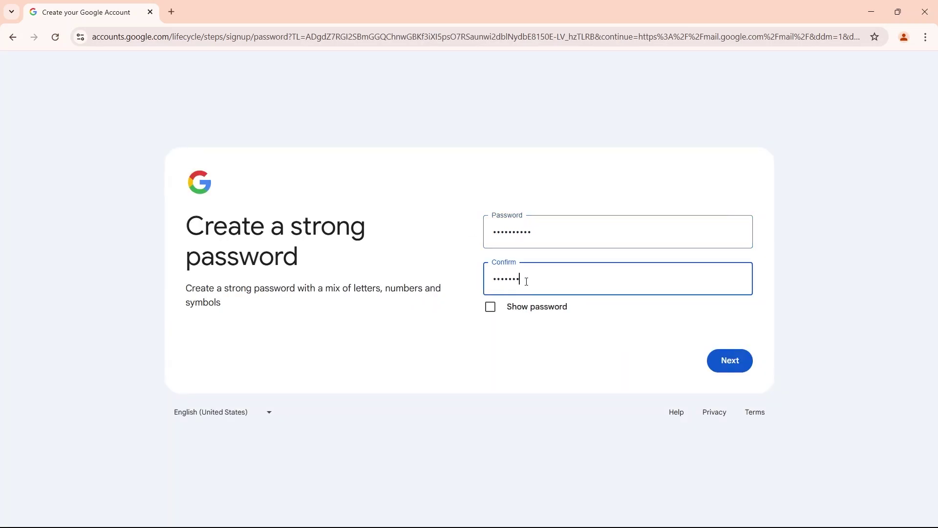
type("*******")
left_click(737, 359)
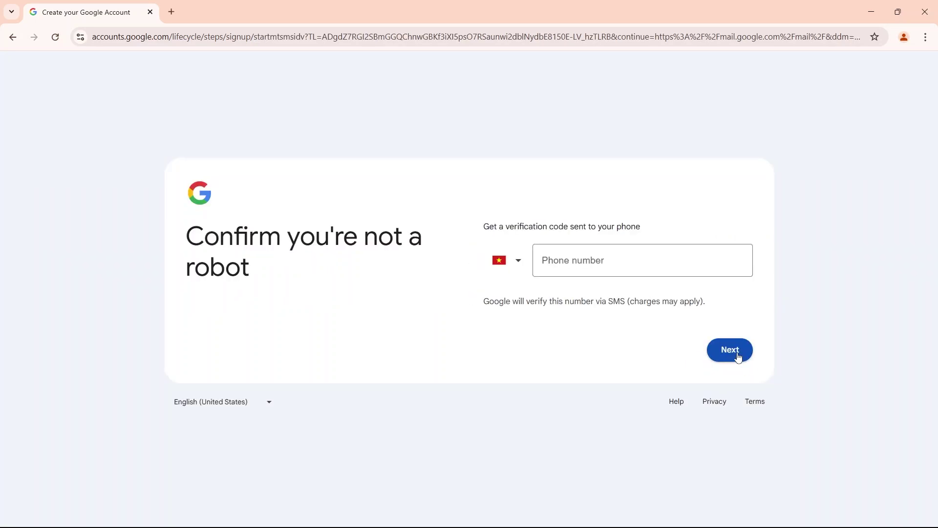
Step: Enter a phone number on the verification page and submit it
left_click(738, 358)
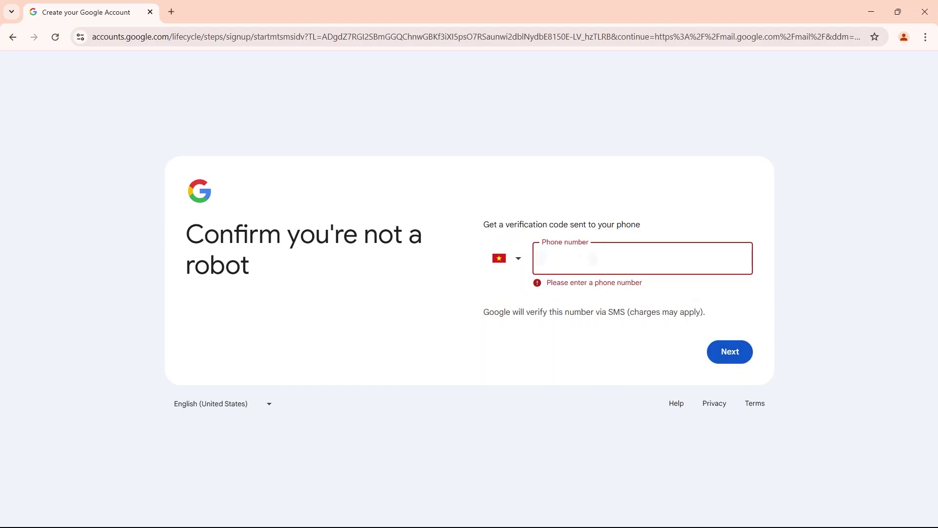
type("09123456")
left_click(724, 348)
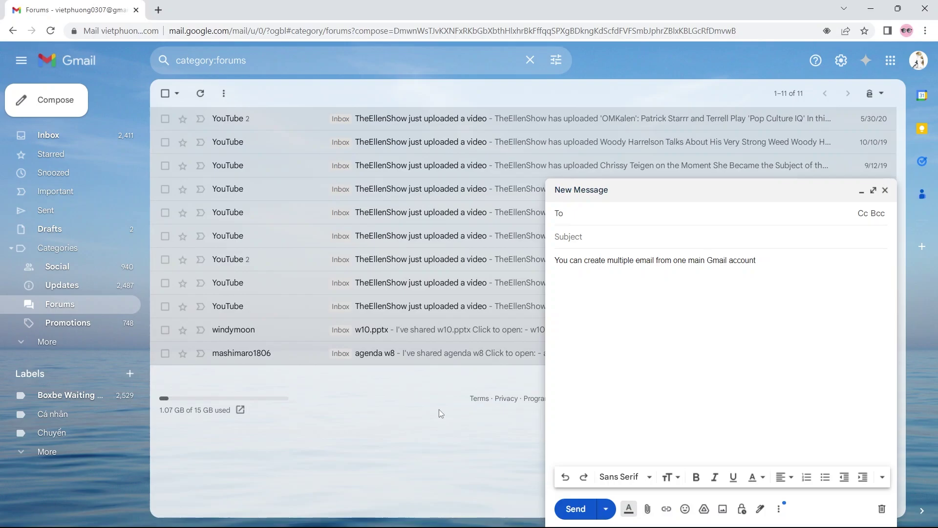
Step: Enter the recipient with a +netflix suffix, swap it for facebook, tiktok and youtube, then remove the suffix
left_click(595, 214)
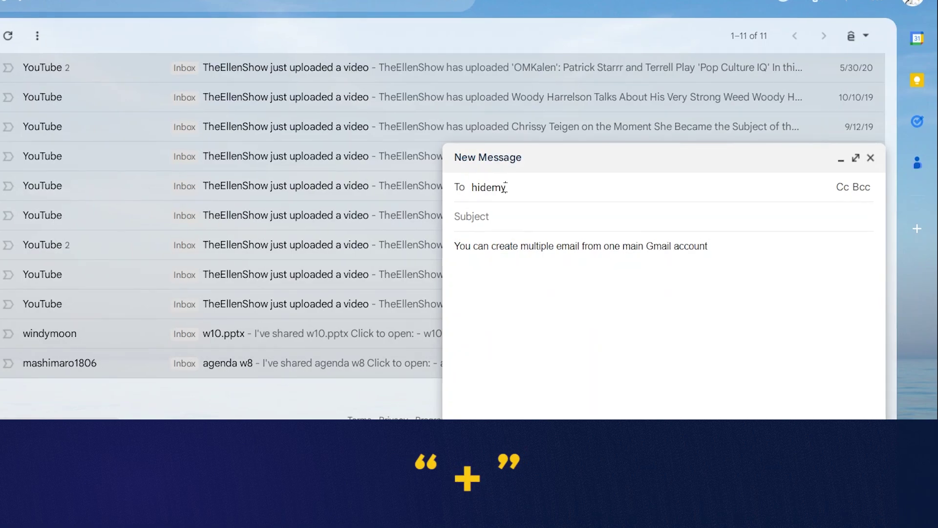
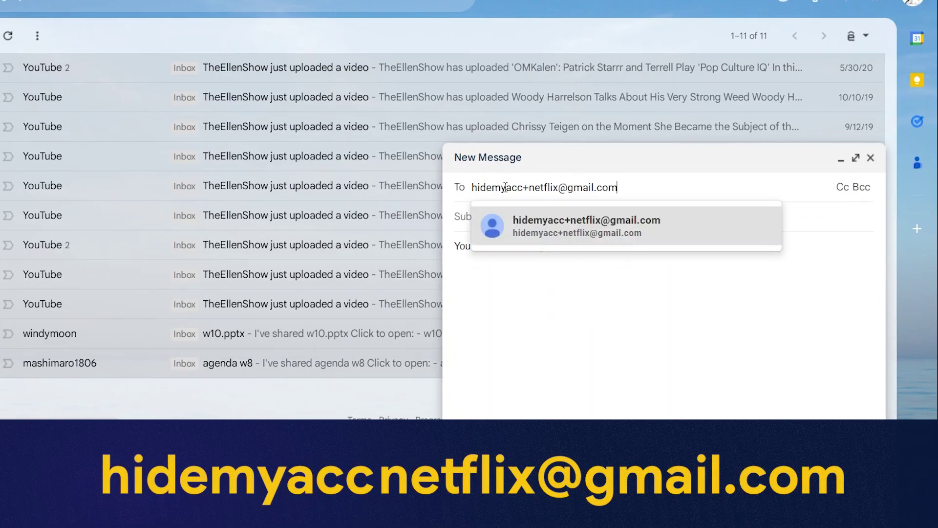
double_click(542, 188)
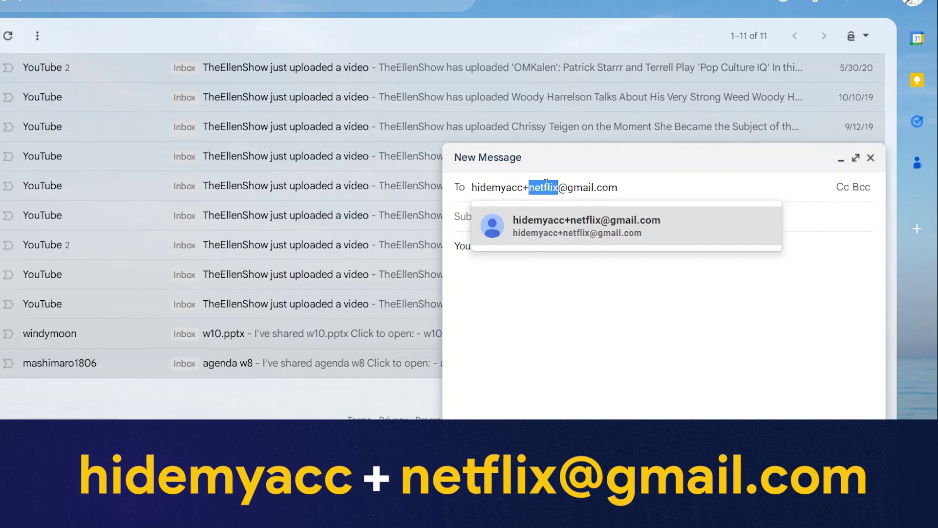
type("facebook")
double_click(548, 188)
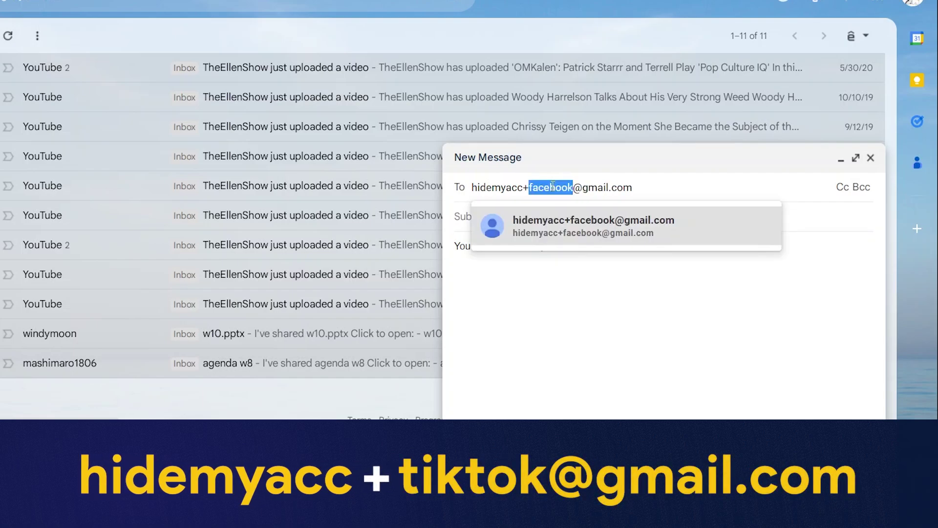
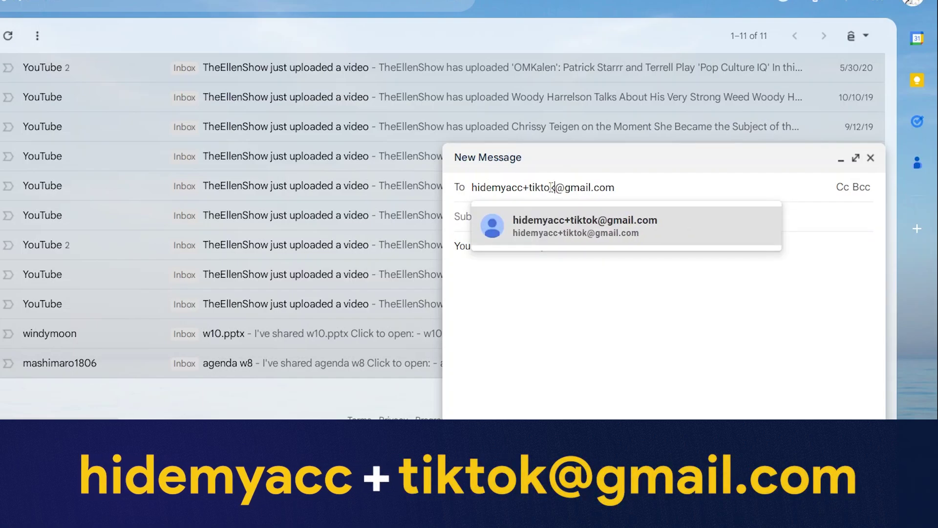
double_click(551, 188)
type("youtube")
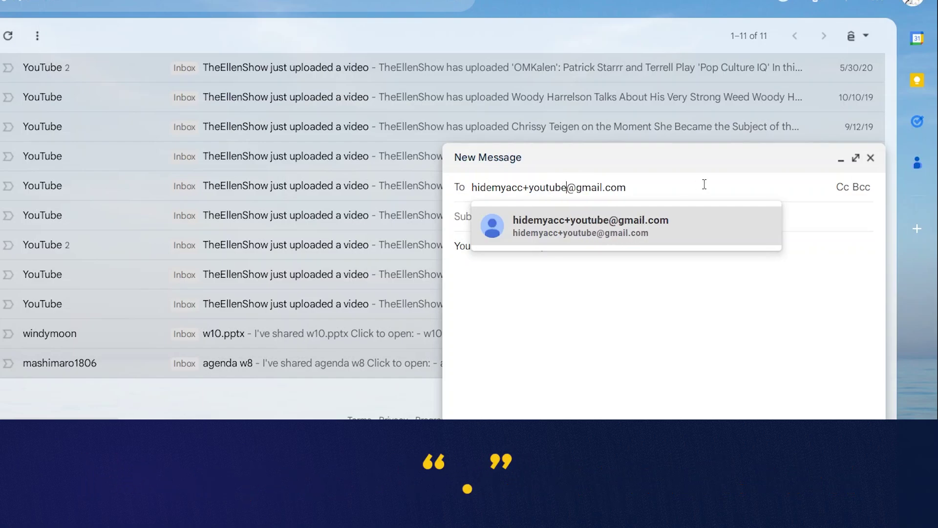
key("BackSpace")
key("BackSpace")
key("BackSpace")
key("BackSpace")
key("BackSpace")
key("BackSpace")
key("BackSpace")
key("BackSpace")
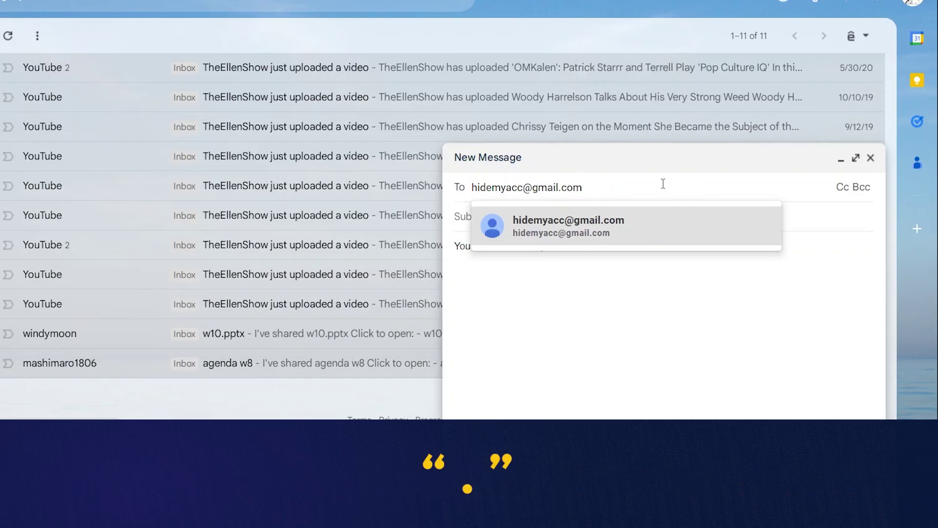
Step: Try a dot at two different positions in the address, deleting it each time
key("Left")
key("Left")
key("Left")
type(".")
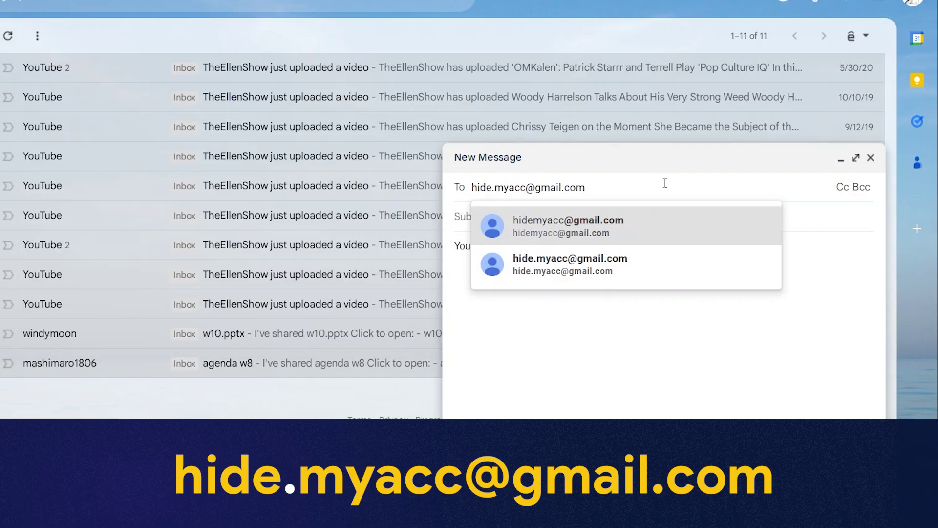
key("BackSpace")
key("Right")
key("Right")
type(".")
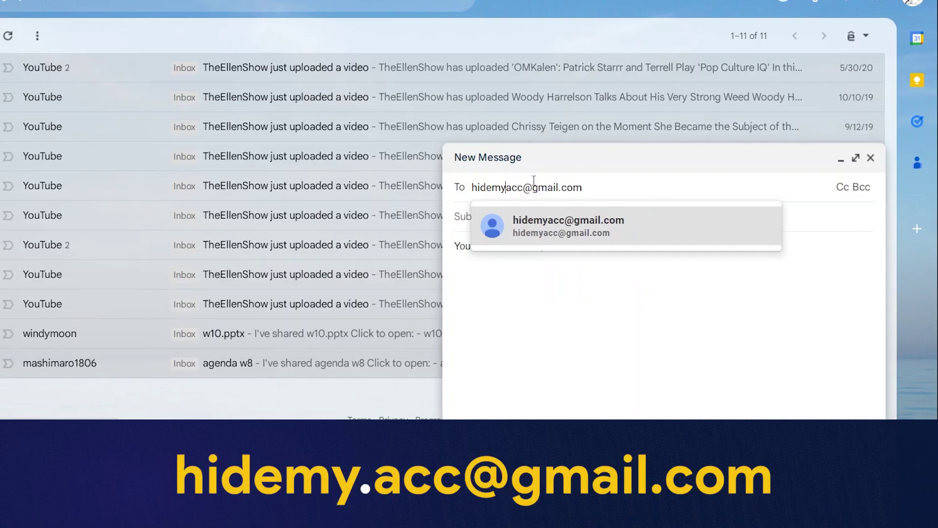
key("BackSpace")
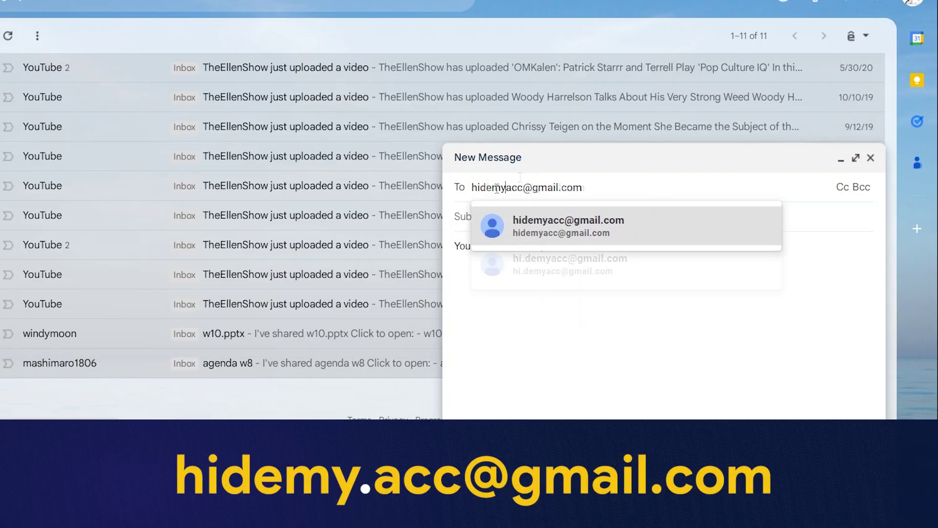
Step: Change the domain to googlemail.com, add a +tiktok suffix and confirm the recipient
double_click(547, 178)
type("googlemail")
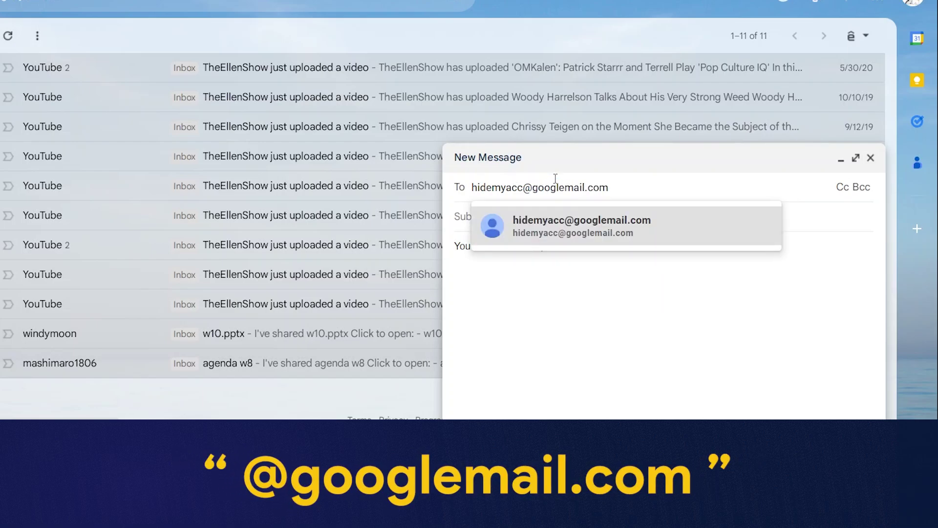
left_click(522, 187)
type("+netflix")
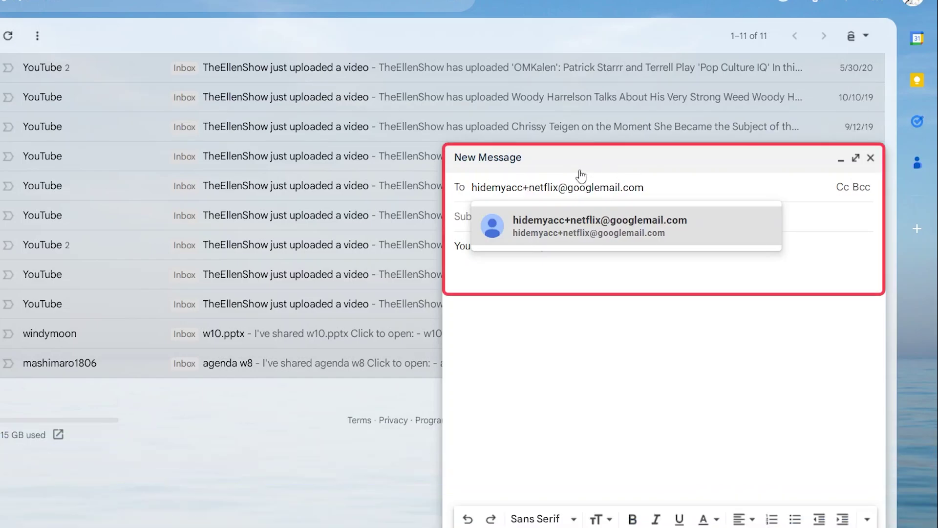
double_click(538, 188)
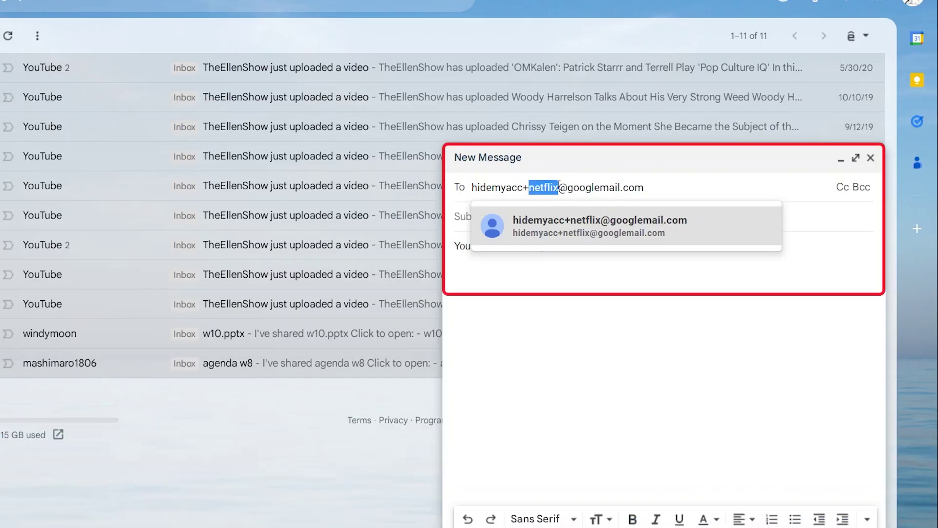
type("tiktok")
key("Return")
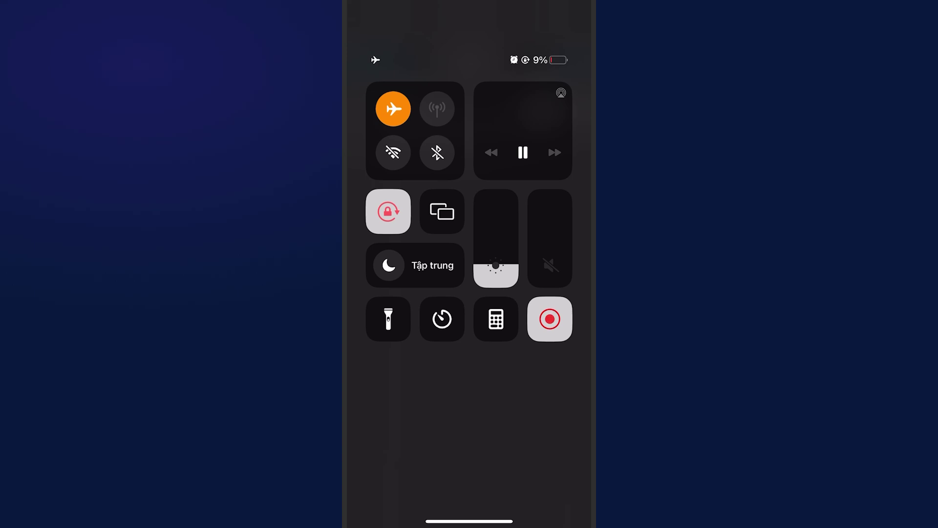
Step: Switch off Airplane mode in Control Center
left_click(393, 108)
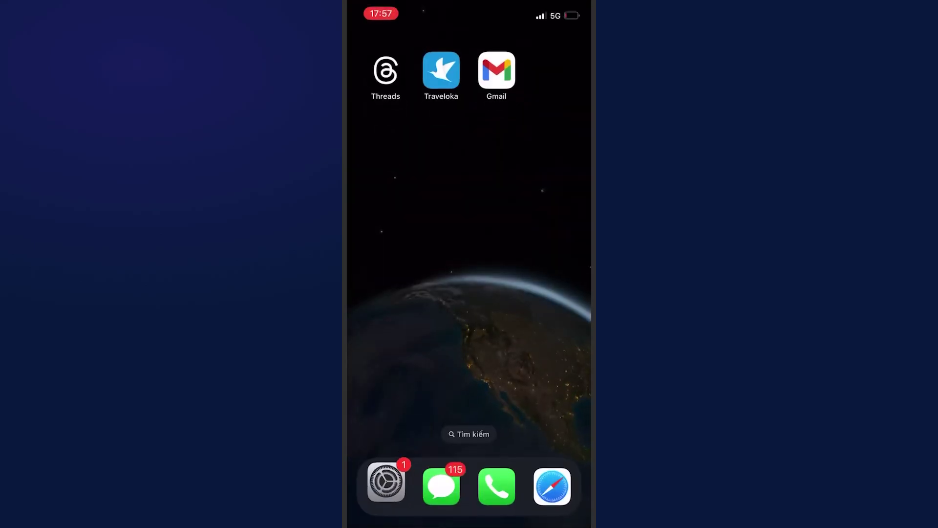
Step: Open Gmail, choose Add another account > Google, and allow sign-in through google.com
left_click(497, 67)
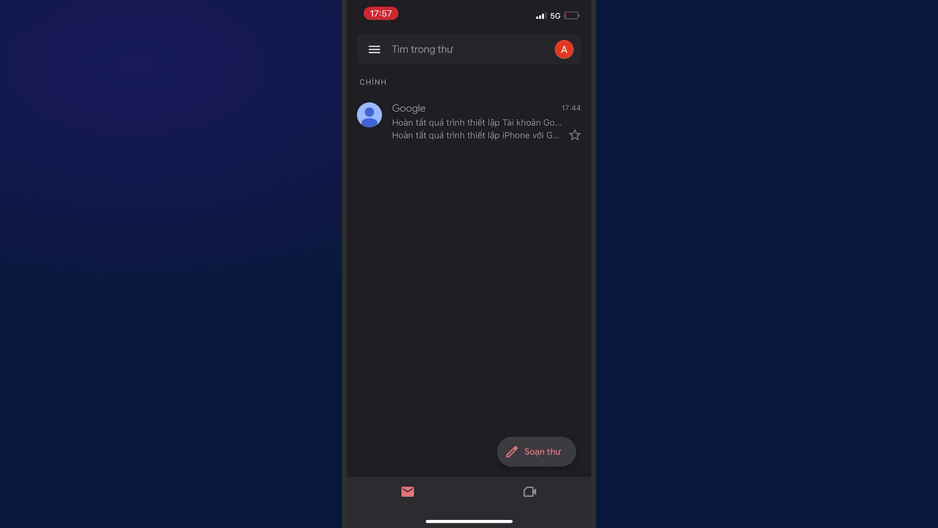
left_click(564, 50)
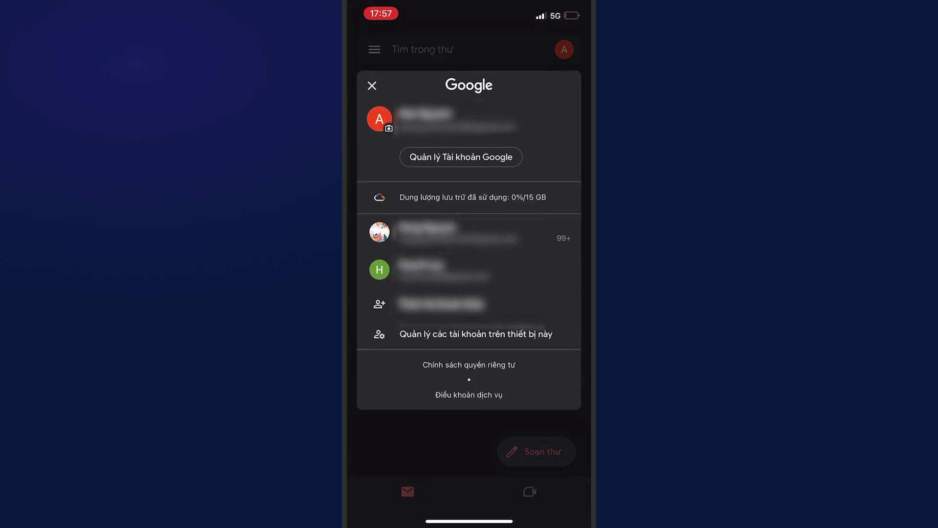
left_click(441, 304)
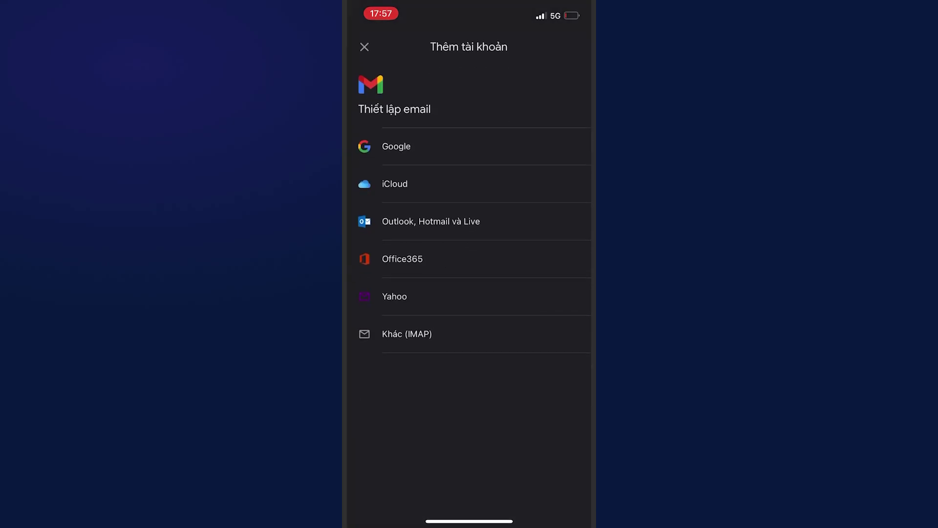
left_click(397, 146)
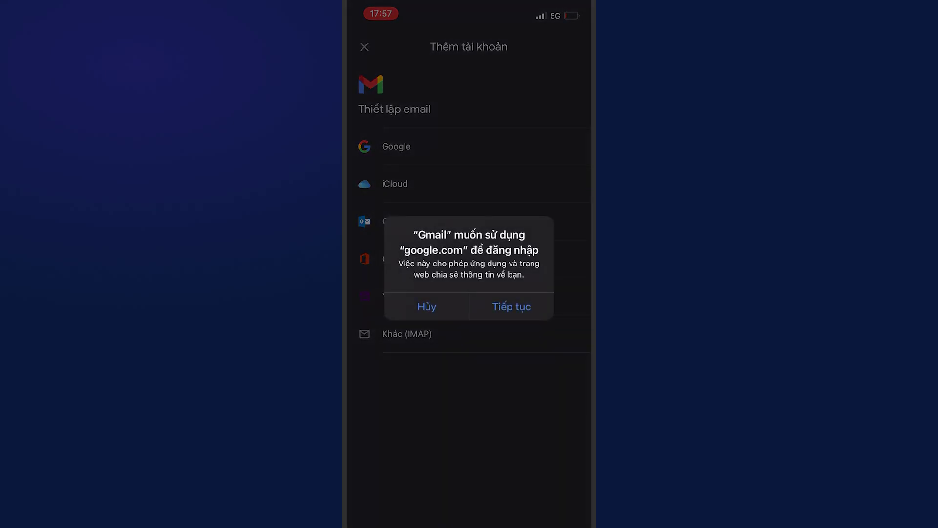
left_click(511, 306)
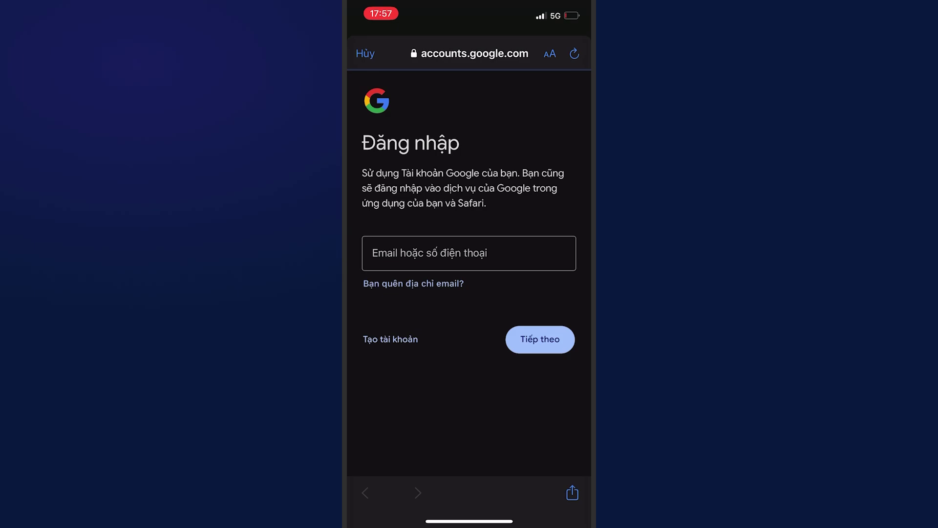
Step: Start creating a new account and enter the family name and given name
left_click(390, 339)
left_click(441, 373)
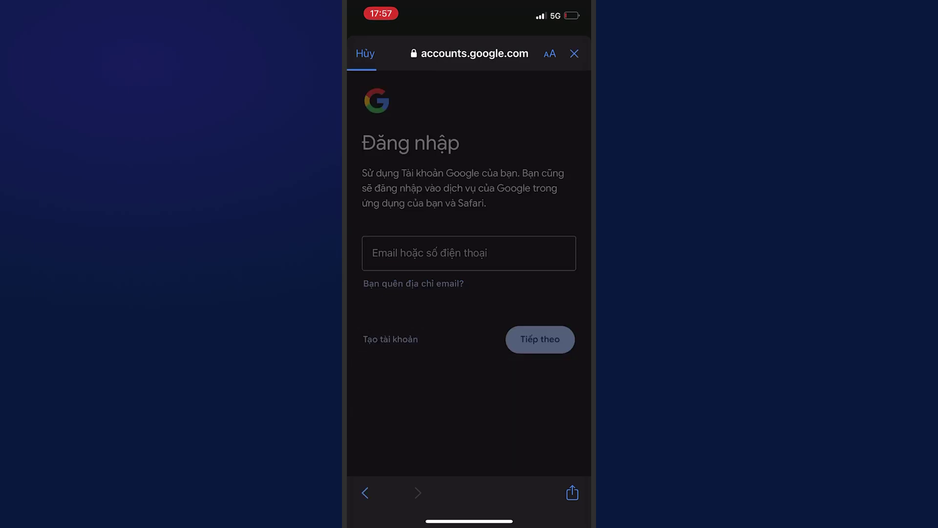
left_click(469, 224)
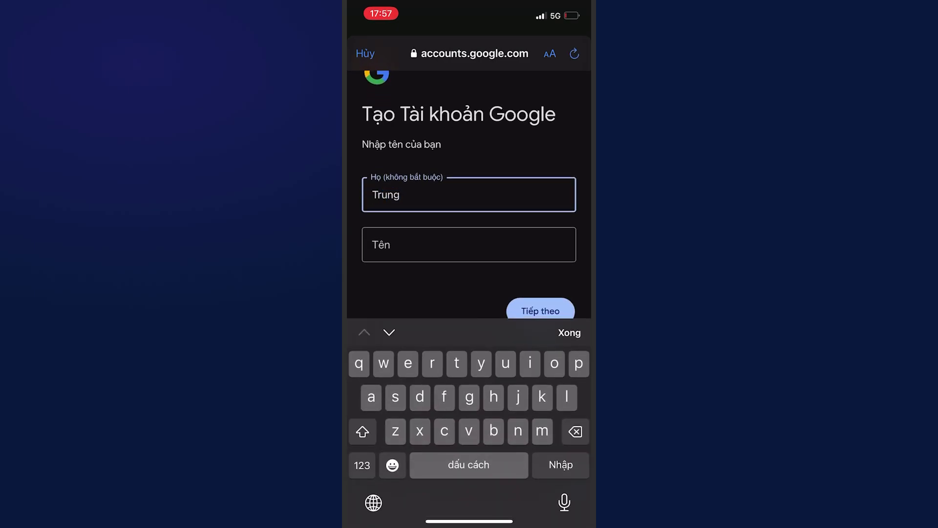
left_click(469, 244)
left_click(540, 259)
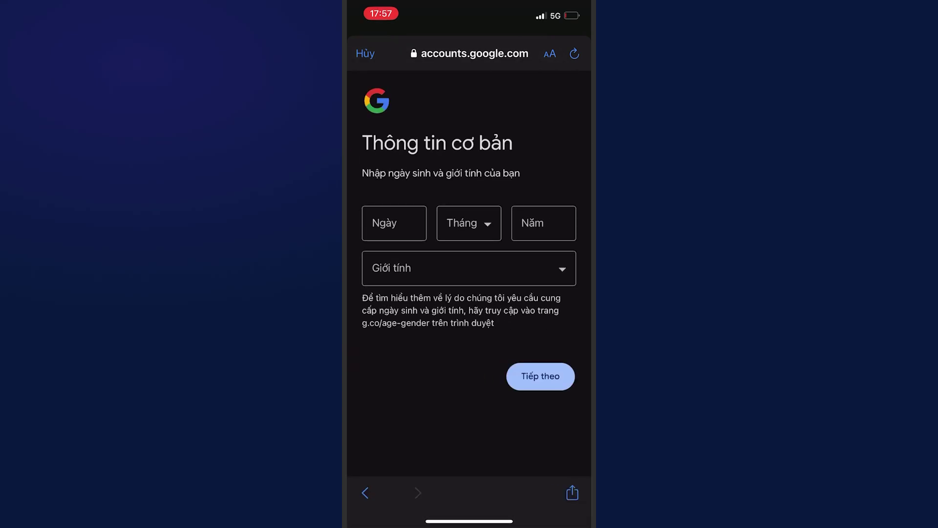
Step: Set the birth date to 25 Tháng 4 1990 and gender to Nam
left_click(393, 223)
type("25")
left_click(469, 194)
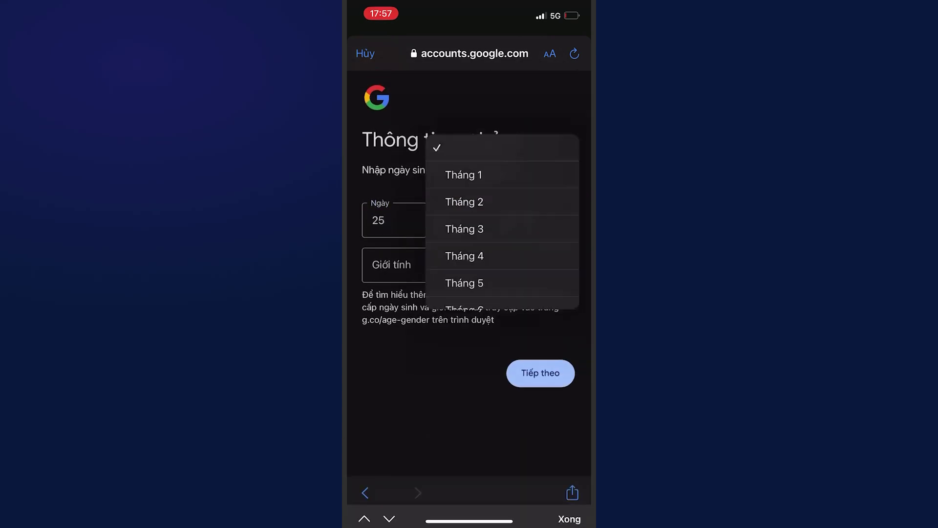
left_click(461, 254)
left_click(543, 222)
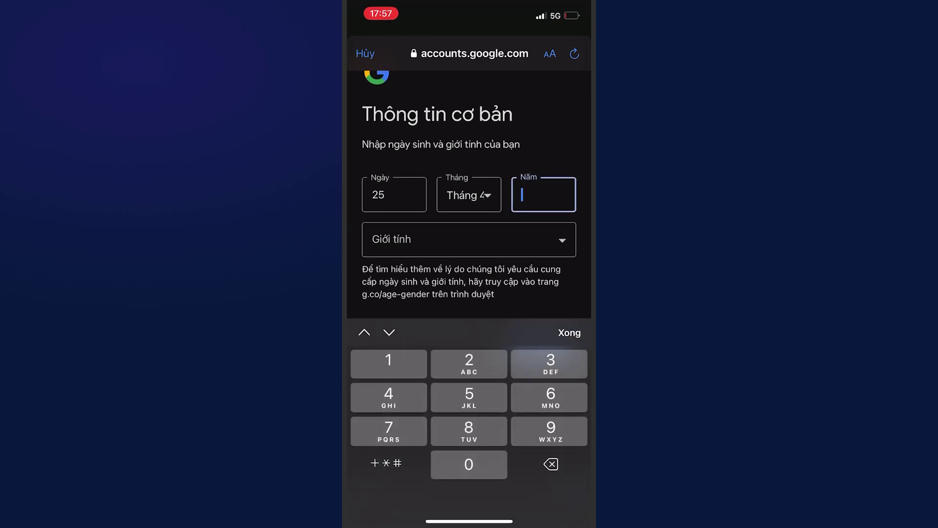
type("1990")
left_click(569, 332)
left_click(469, 268)
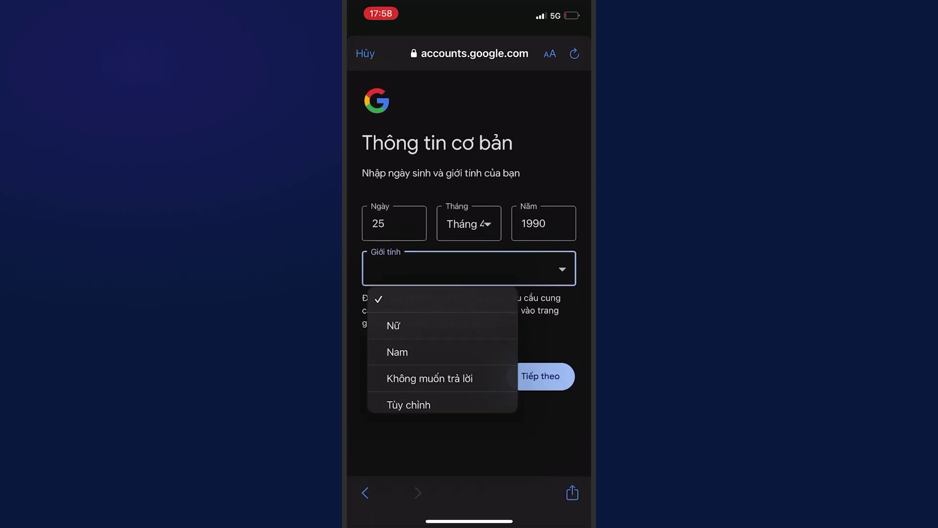
left_click(398, 352)
left_click(540, 376)
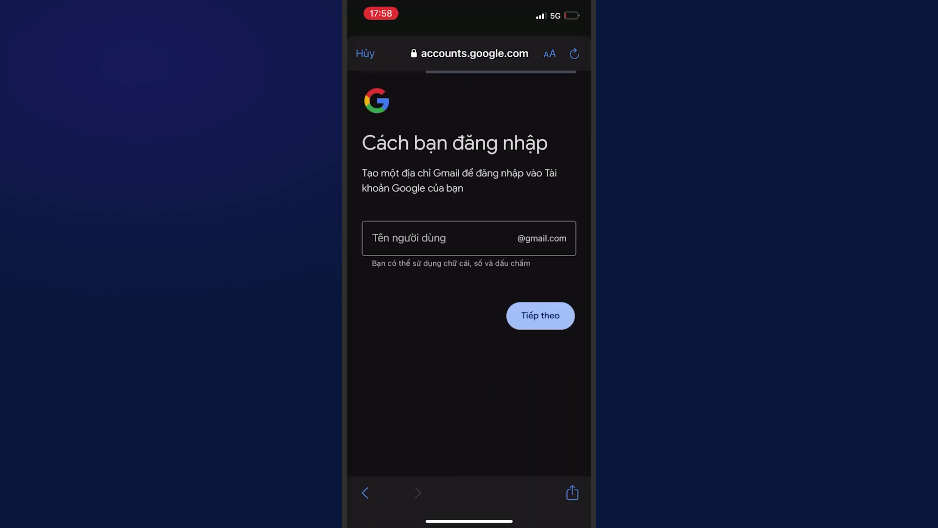
left_click(440, 238)
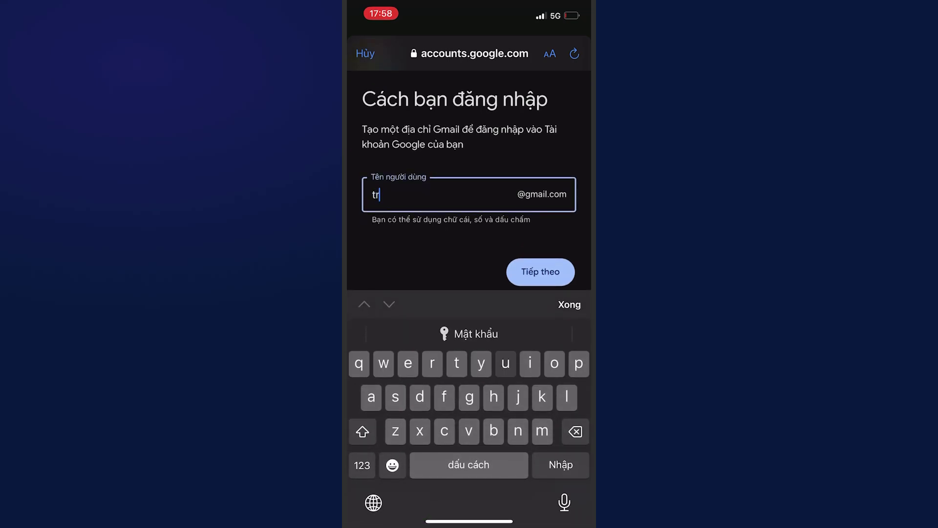
left_click(362, 465)
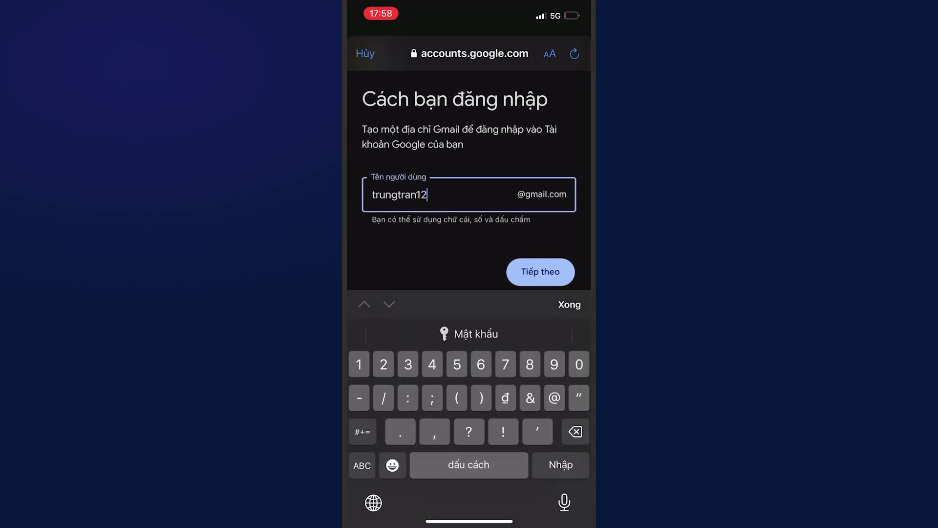
left_click(569, 304)
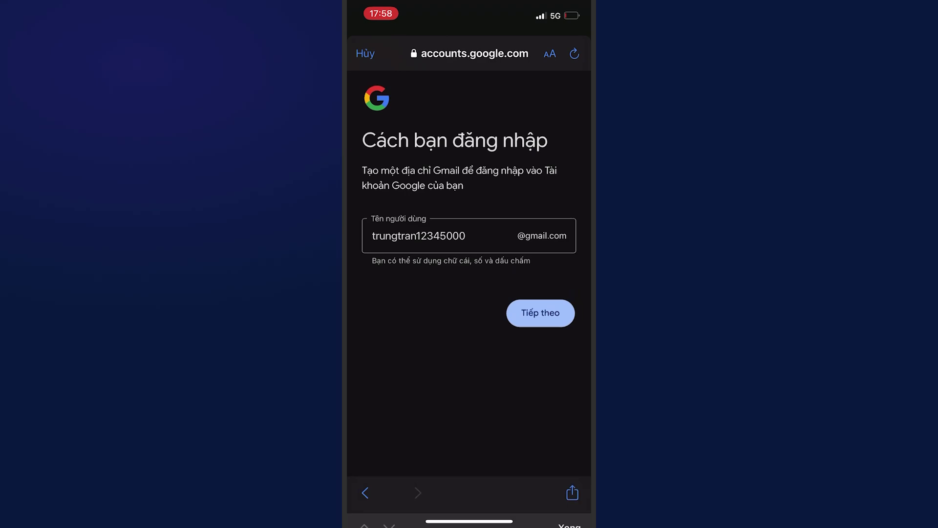
left_click(541, 313)
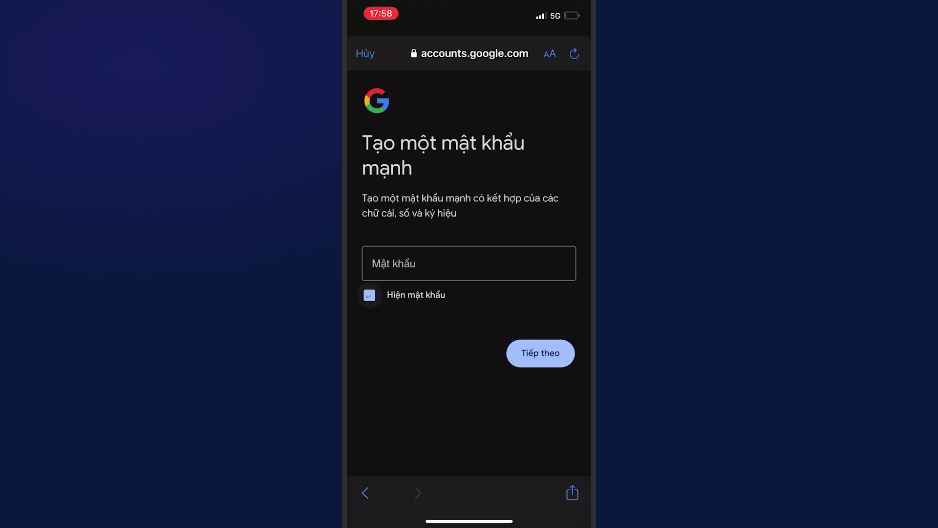
Step: Set the account password, confirm the details and agree to the privacy policy and terms
left_click(469, 263)
type("•••••")
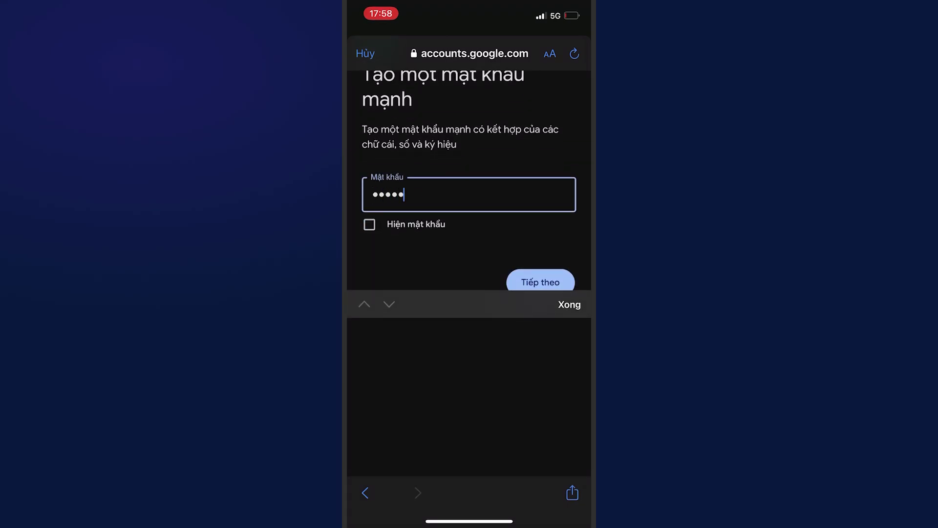
type("•••••••")
left_click(569, 304)
left_click(541, 350)
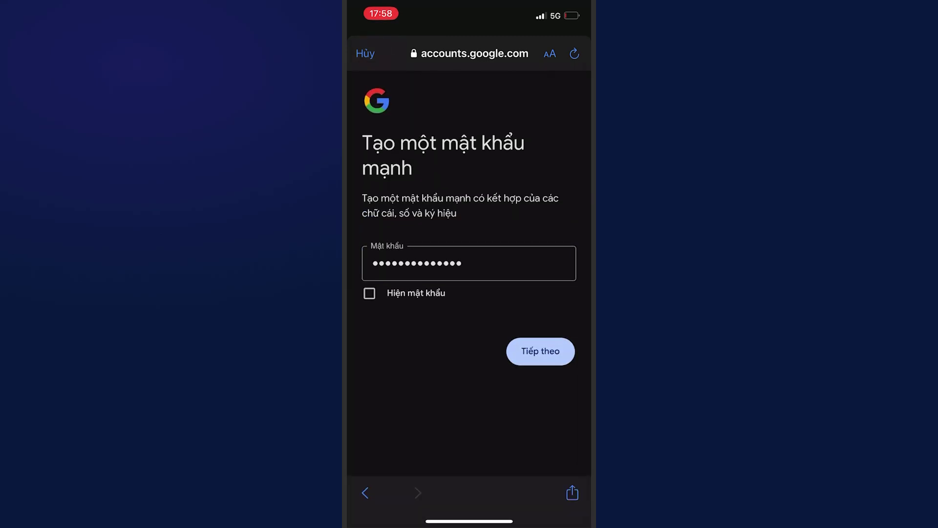
left_click(541, 315)
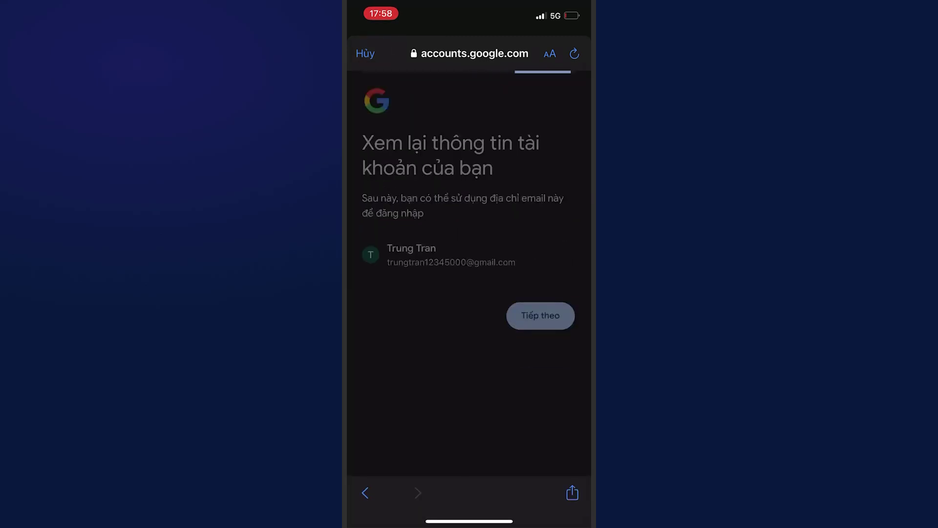
scroll(469, 274, "down", 3)
scroll(469, 274, "down", 10)
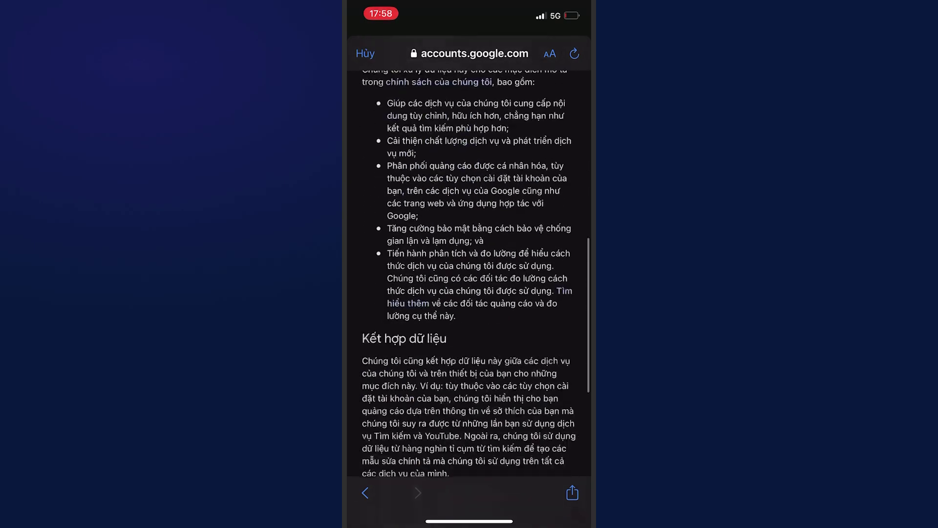
left_click(539, 446)
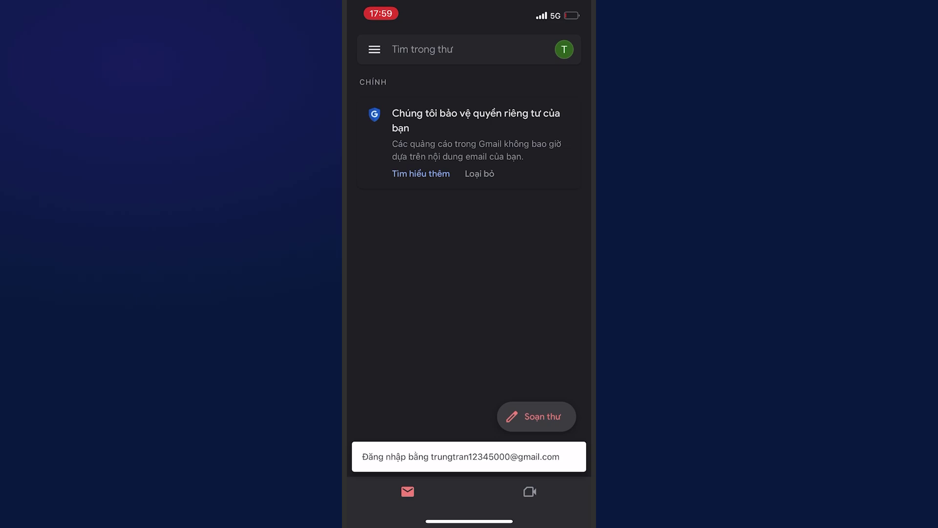
Step: In Gmail, browse the folder list, then view the new account's details
left_click(375, 49)
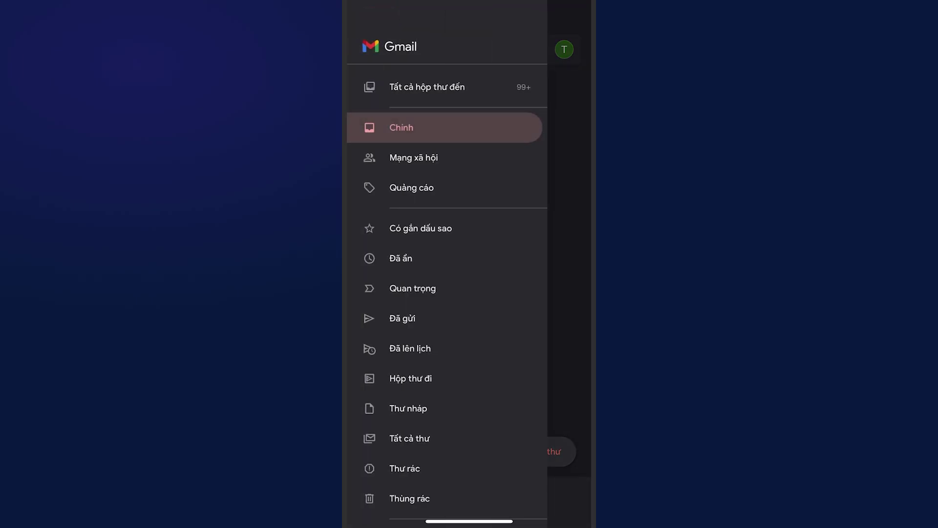
scroll(446, 294, "down", 5)
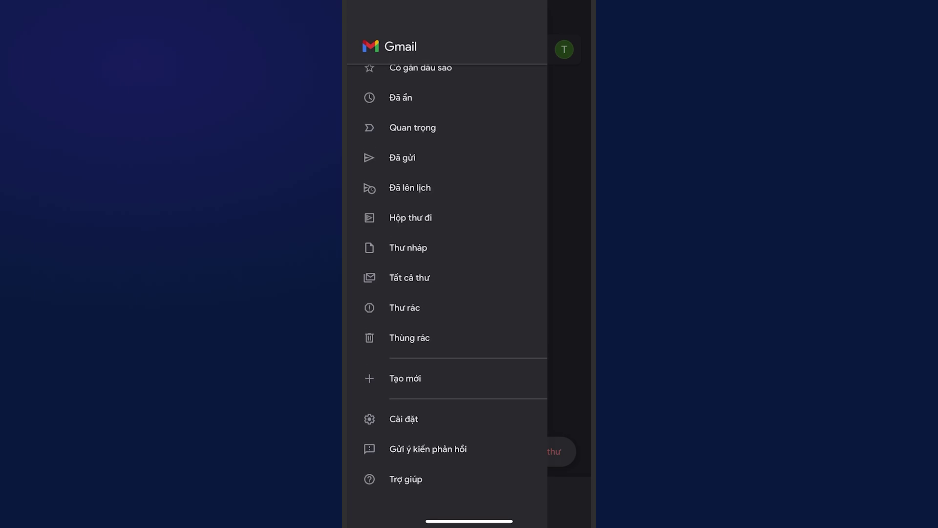
scroll(455, 287, "up", 4)
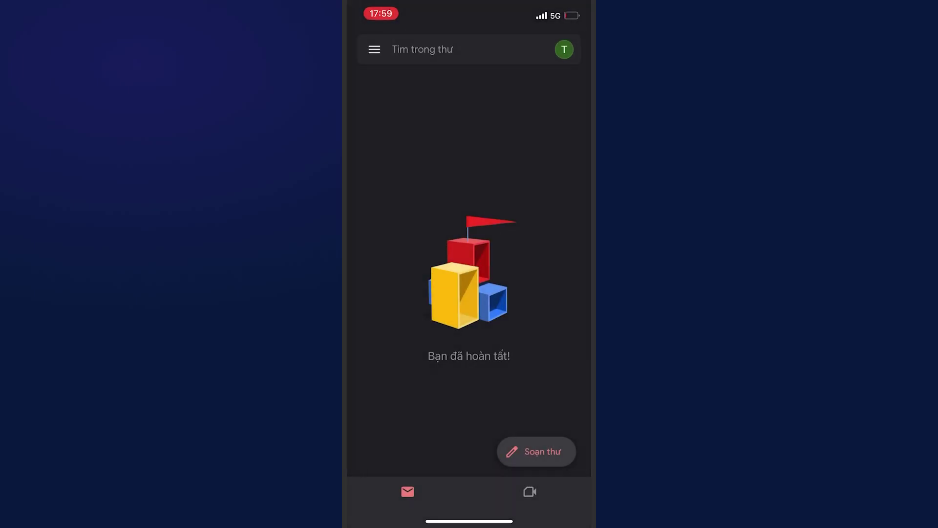
left_click(564, 49)
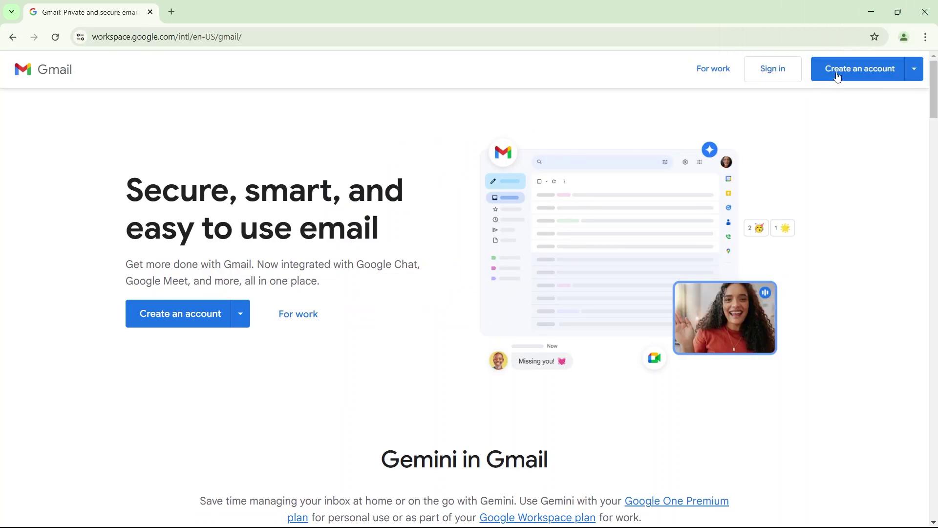
Step: Choose Create an account for personal use and enter the name
left_click(838, 77)
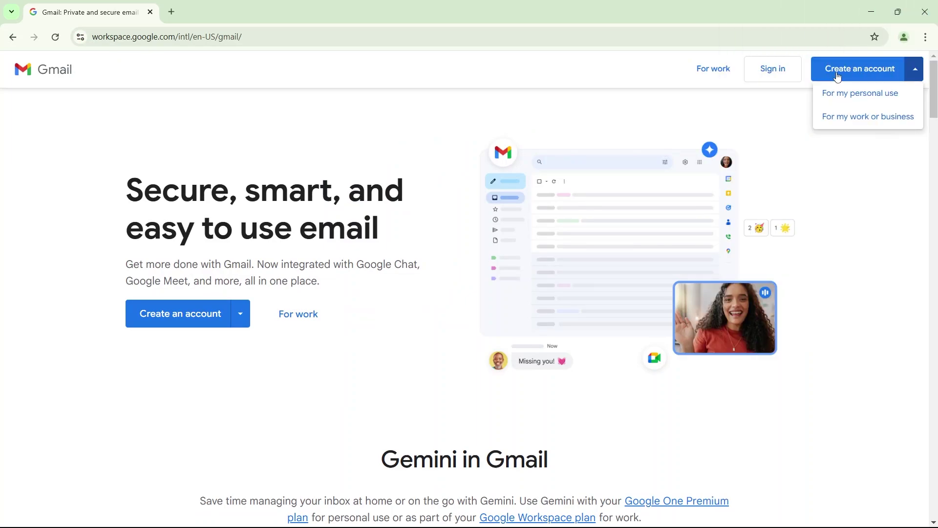
left_click(840, 92)
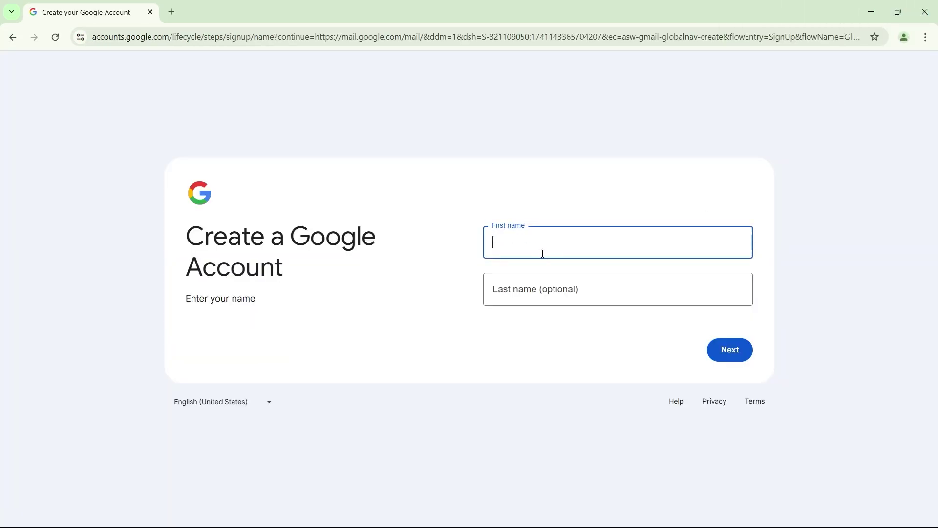
left_click(537, 290)
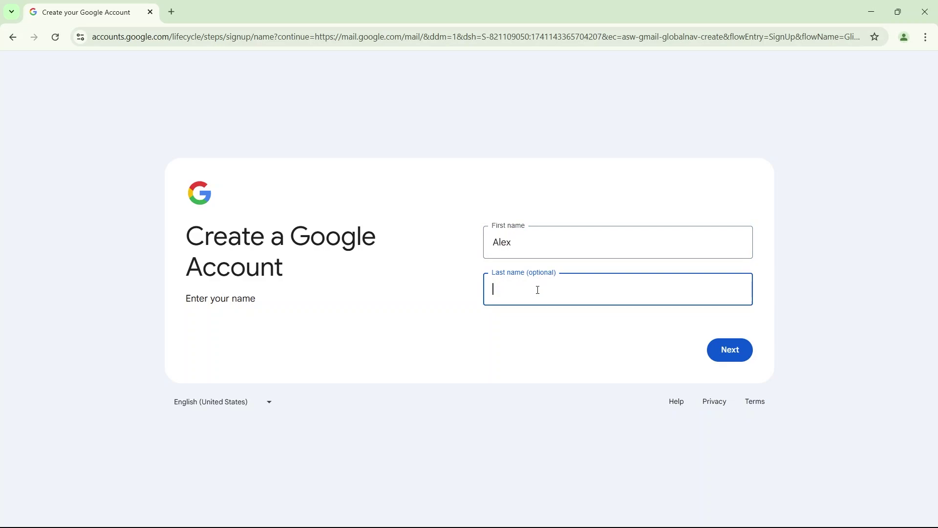
type("Nguyen")
left_click(712, 356)
left_click(542, 236)
left_click(516, 389)
left_click(633, 243)
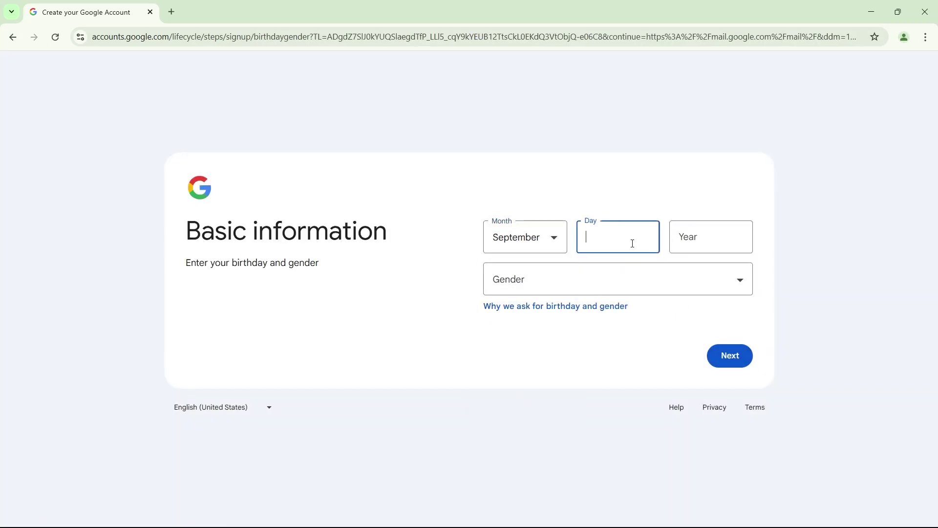
left_click(723, 233)
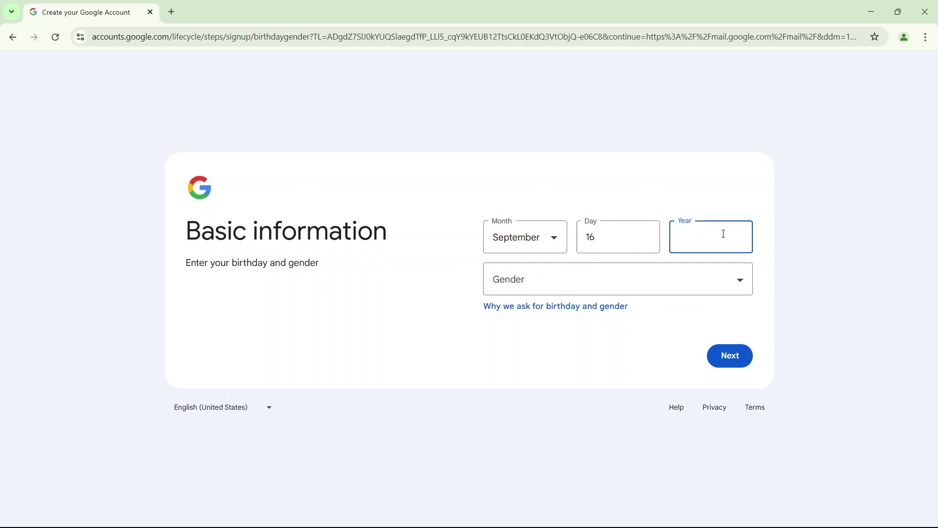
type("1979")
left_click(712, 280)
left_click(672, 318)
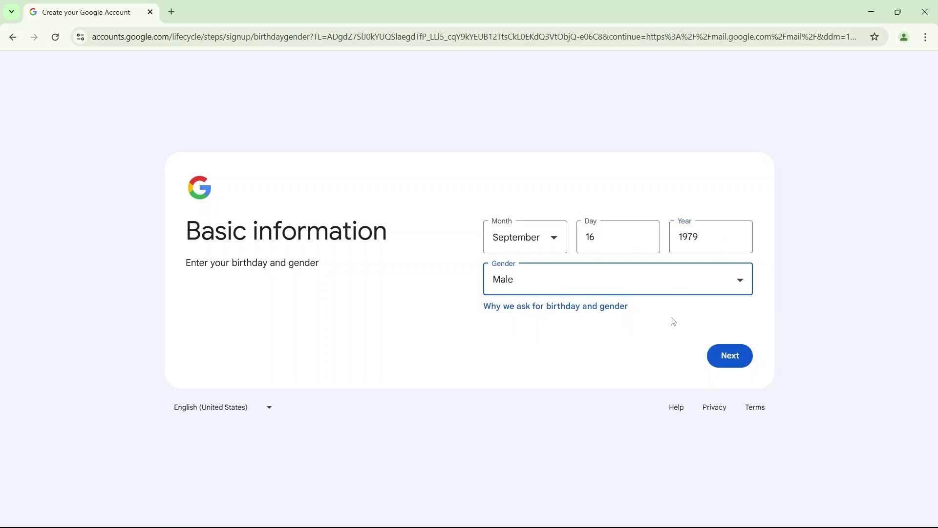
left_click(726, 351)
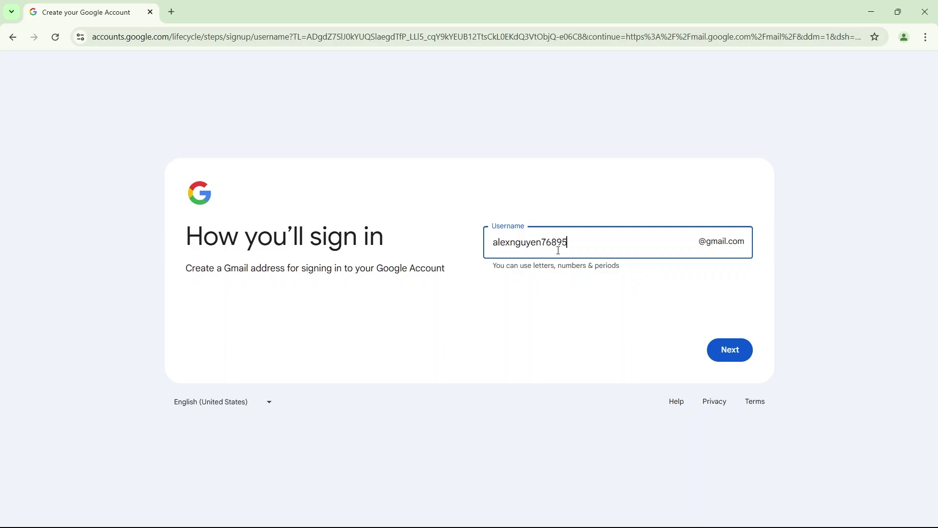
Step: Choose a Gmail username, then set and confirm the password
left_click(731, 350)
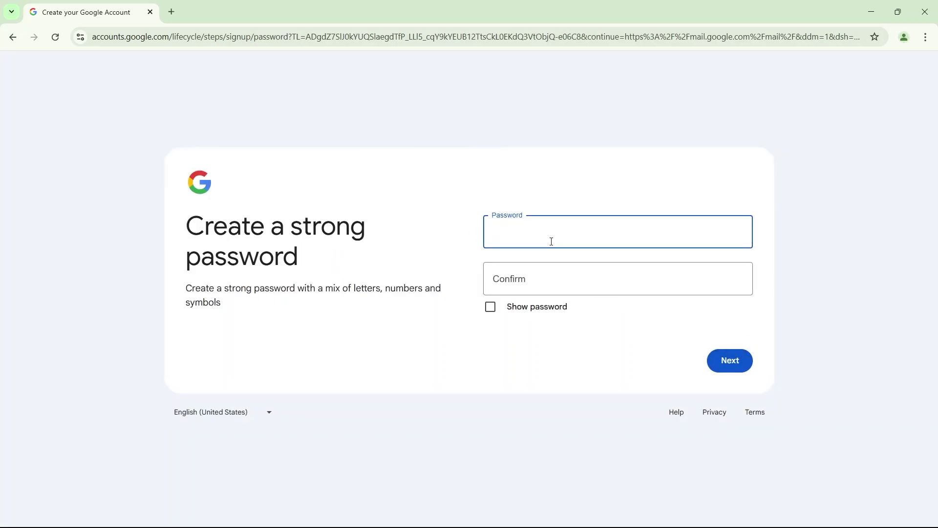
left_click(569, 280)
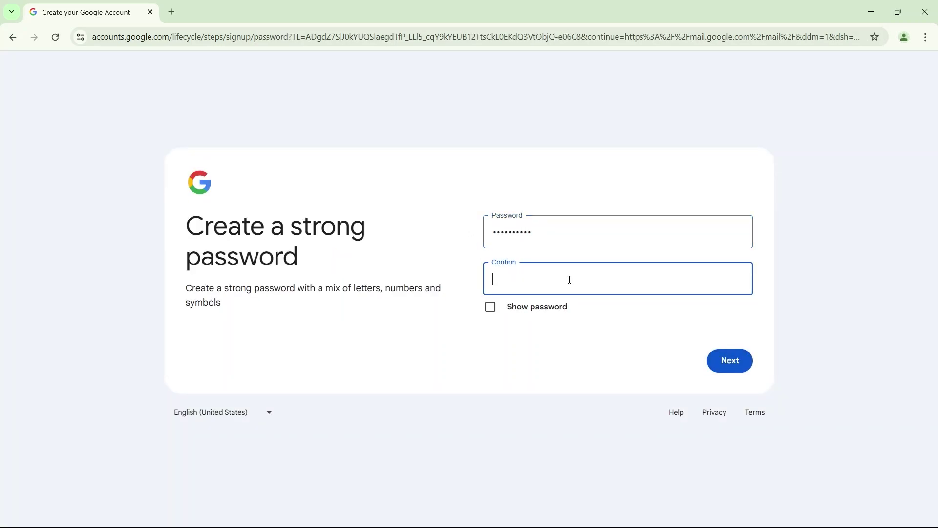
type("••••••••••")
left_click(740, 364)
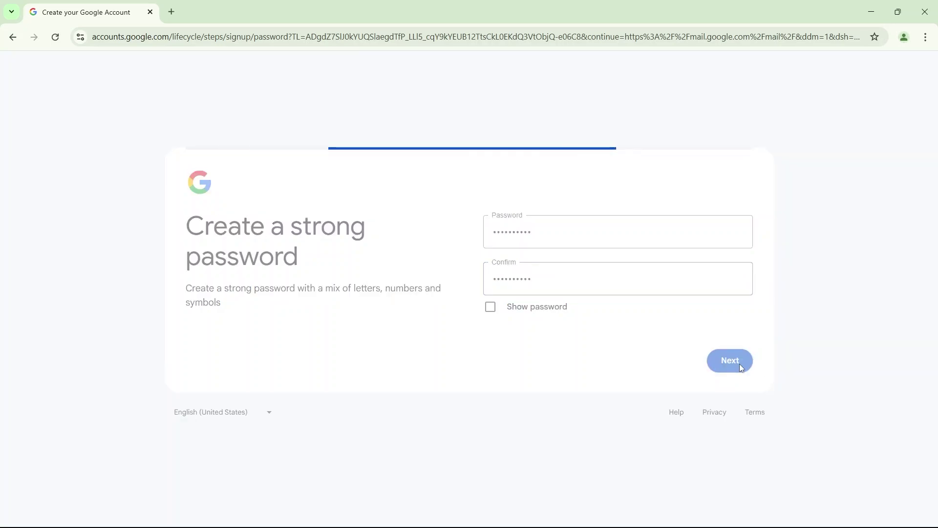
Step: Select Vietnam (+84) as the phone country and try continuing without a number
left_click(518, 267)
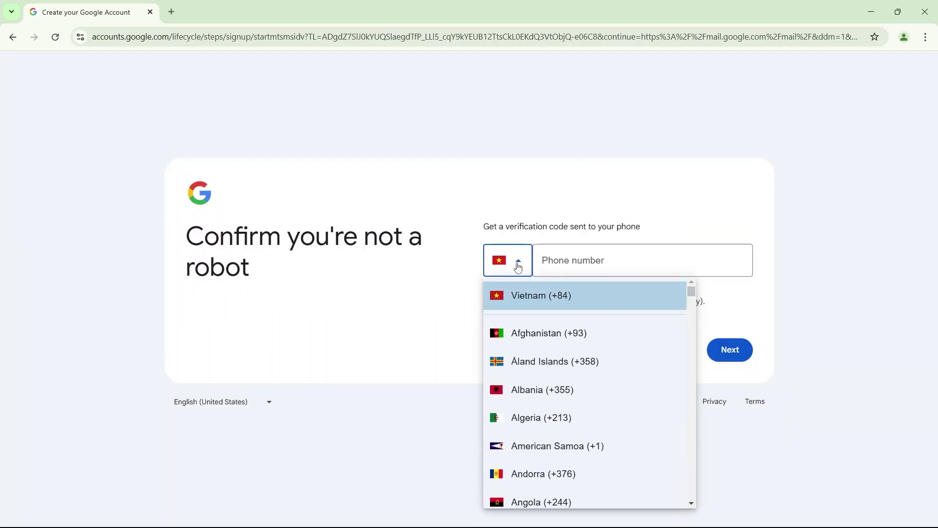
left_click(662, 286)
left_click(649, 270)
left_click(725, 351)
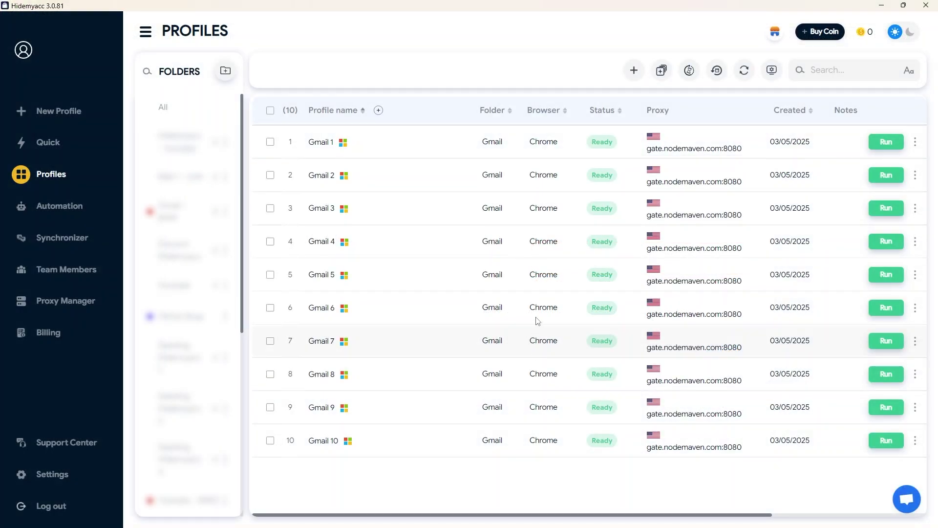
Step: Start a new profile named Gmail 11 with a pasted custom proxy, and check the proxy
left_click(634, 70)
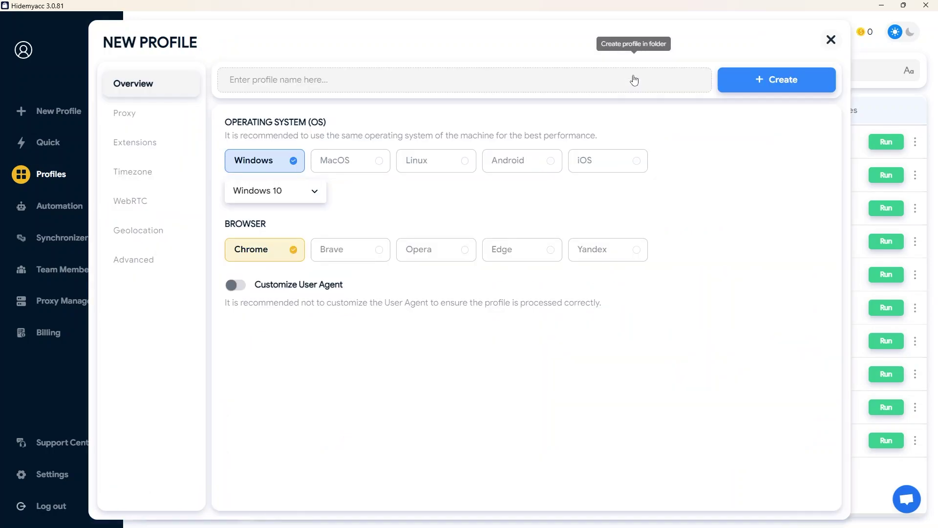
type("Gmail 11")
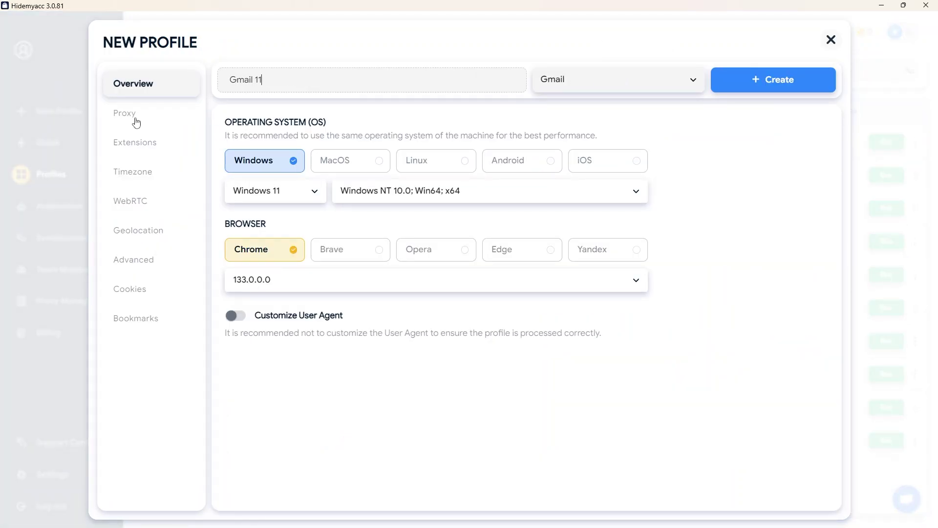
left_click(136, 121)
left_click(400, 154)
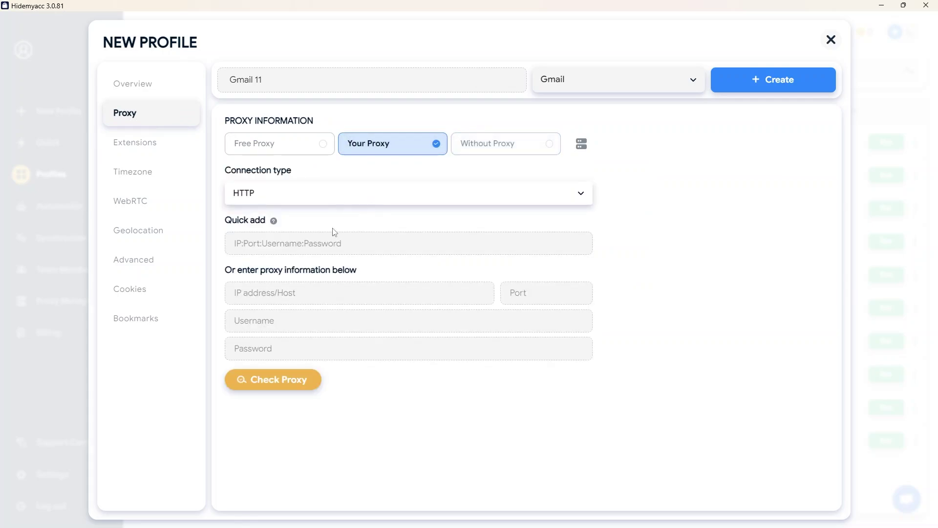
key("ctrl+v")
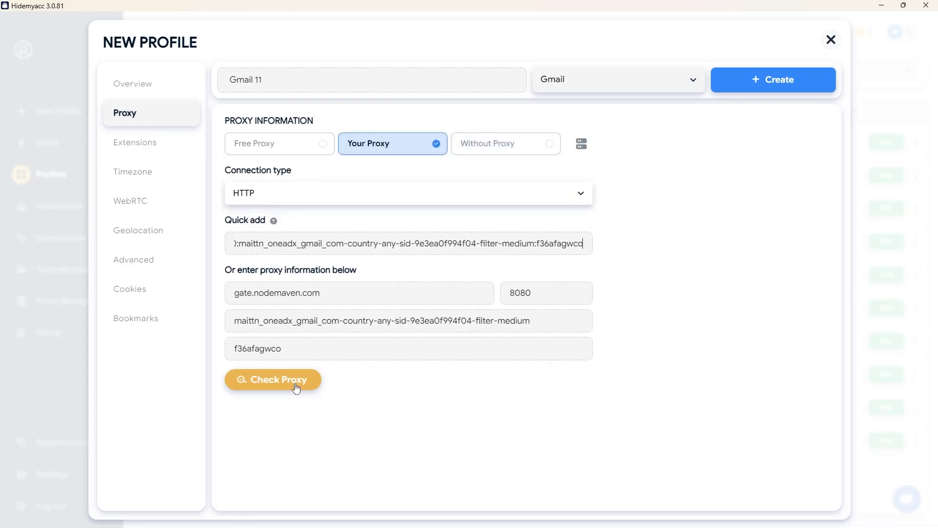
left_click(296, 386)
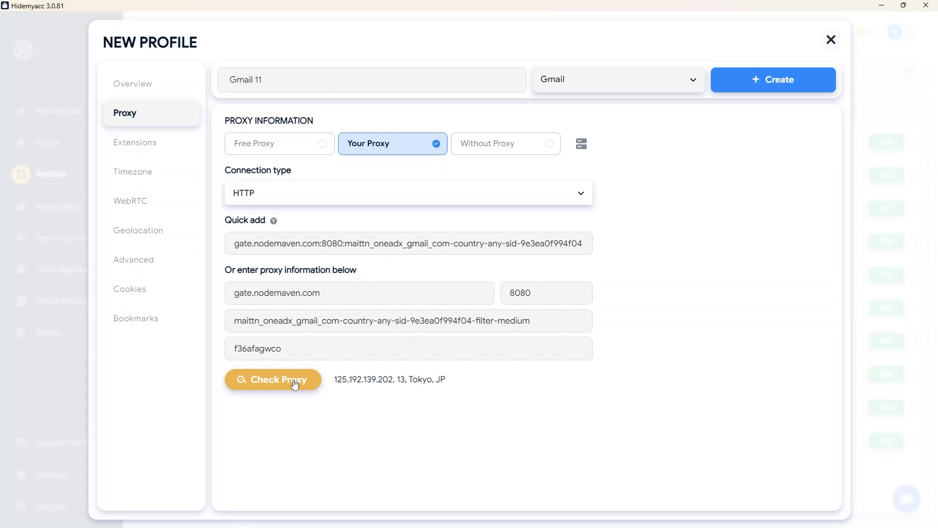
Step: Review the extension, timezone, WebRTC, geolocation, advanced, cookie and bookmark settings, create Gmail 11, then launch Gmail 10
left_click(145, 153)
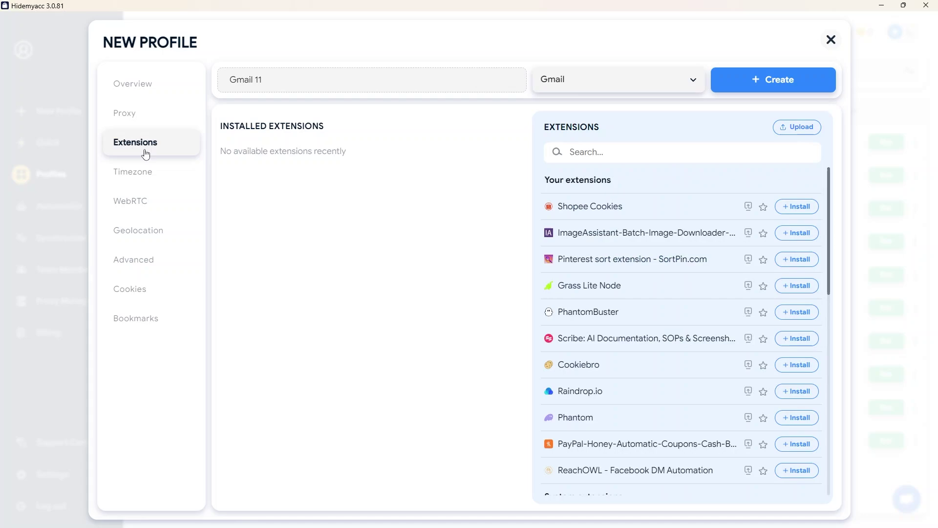
left_click(142, 176)
left_click(146, 204)
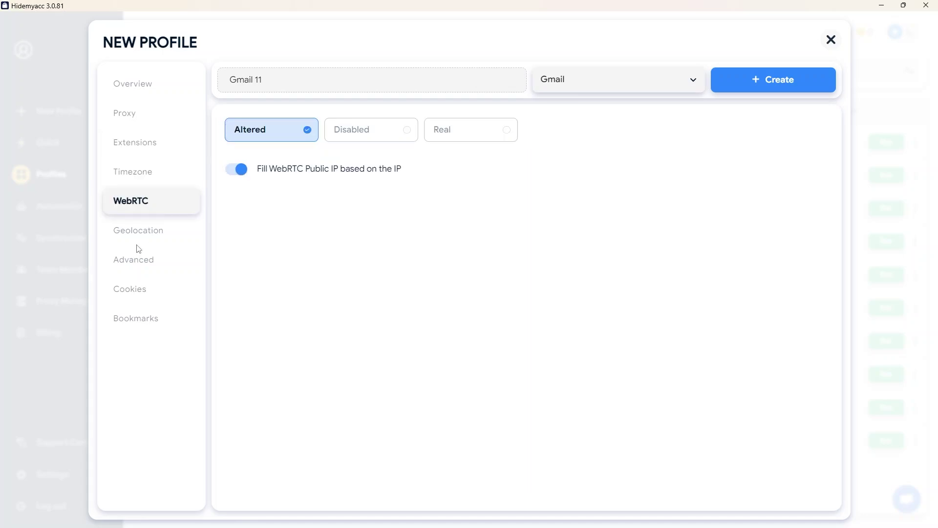
left_click(139, 233)
left_click(138, 259)
left_click(139, 290)
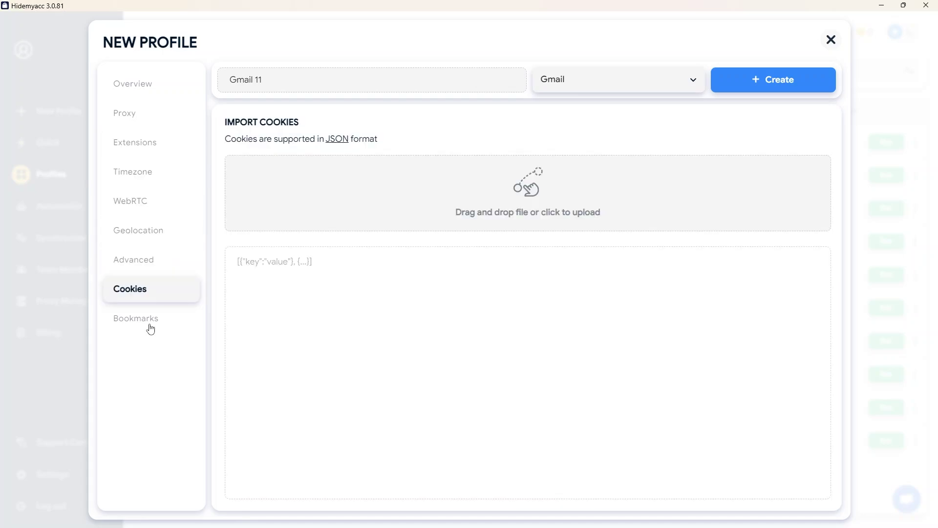
left_click(148, 324)
left_click(772, 90)
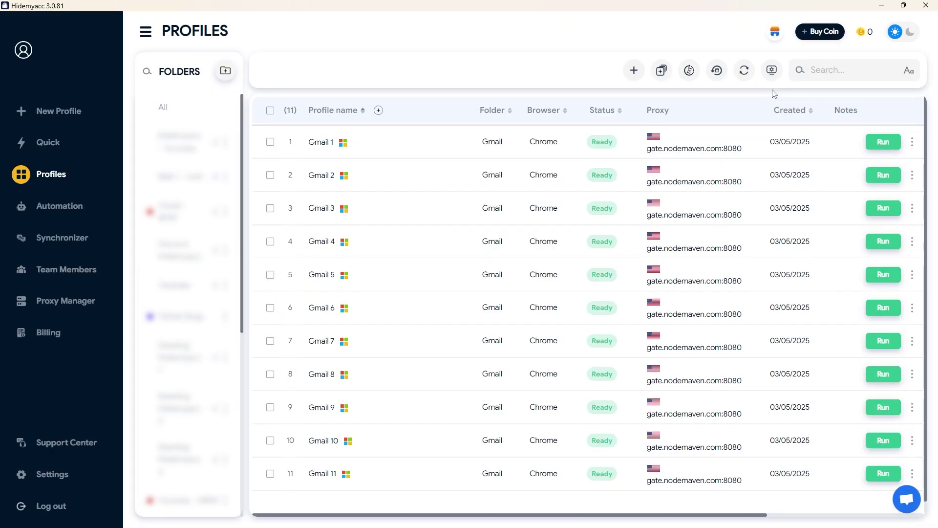
left_click(883, 441)
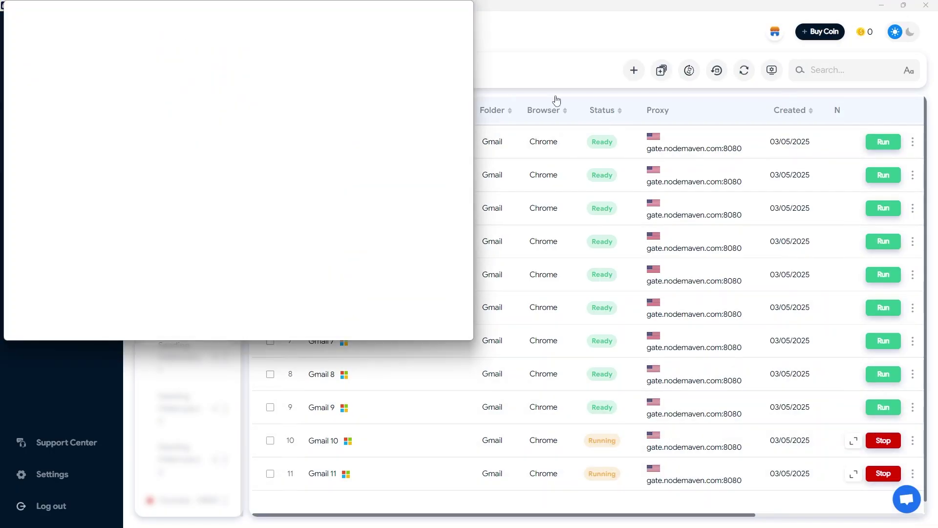
Step: Put Gmail 10's window on the right half, compare both IPFighter reports, then open a new Gmail 11 tab
left_click_drag(356, 9, 827, 11)
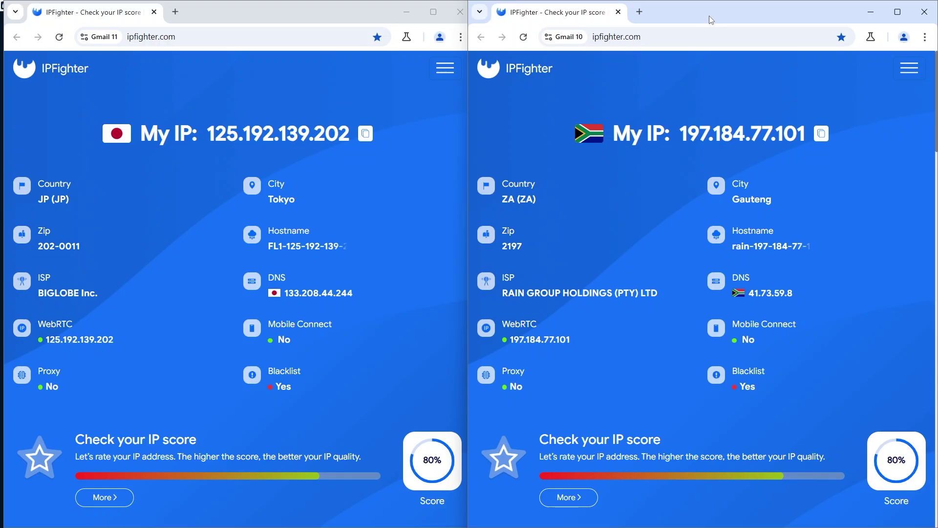
scroll(393, 251, "down", 8)
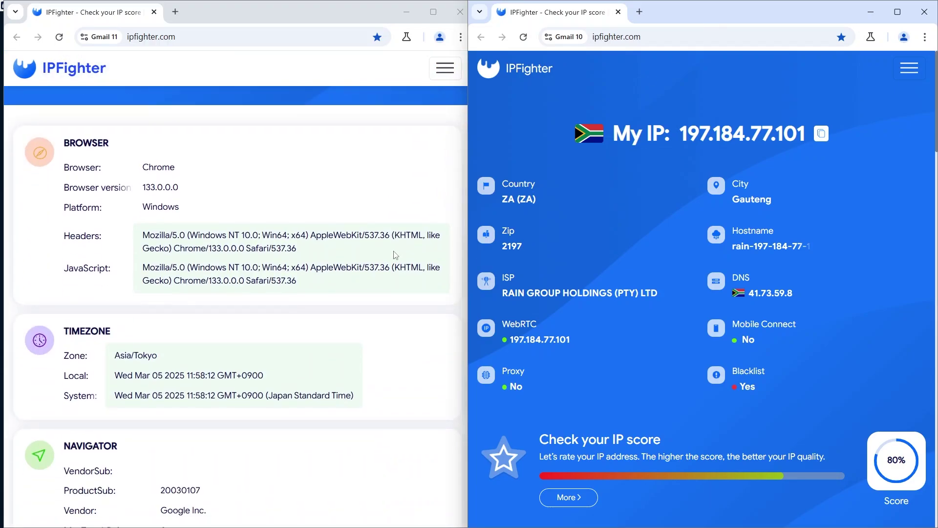
scroll(695, 257, "down", 5)
scroll(694, 257, "down", 4)
scroll(695, 257, "up", 2)
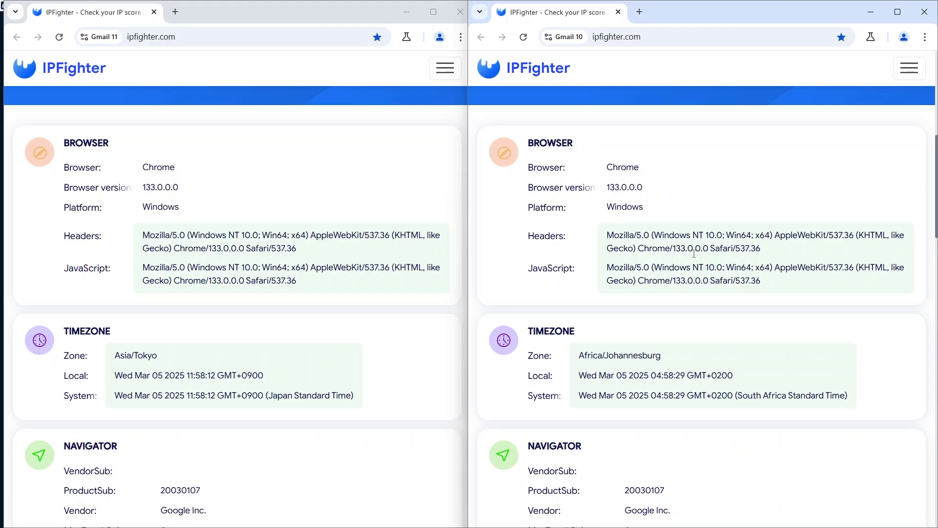
scroll(694, 254, "down", 6)
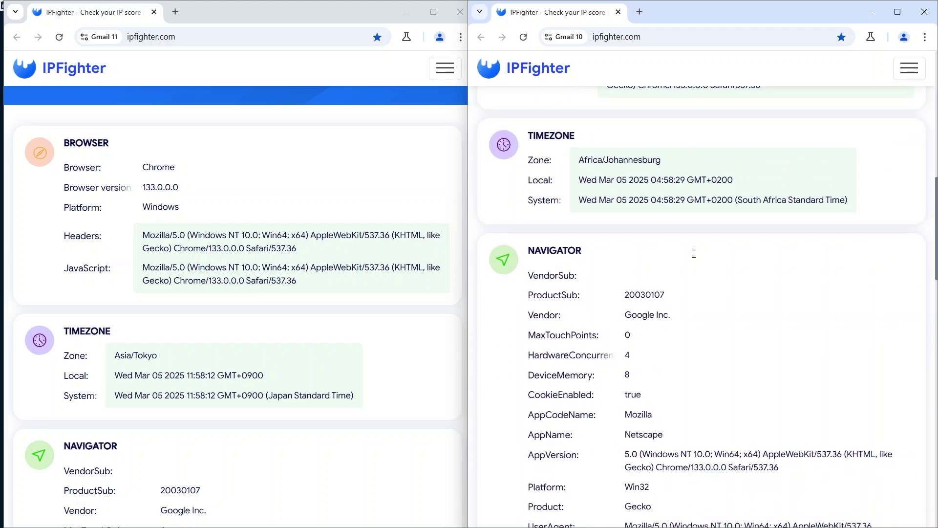
scroll(320, 295, "down", 6)
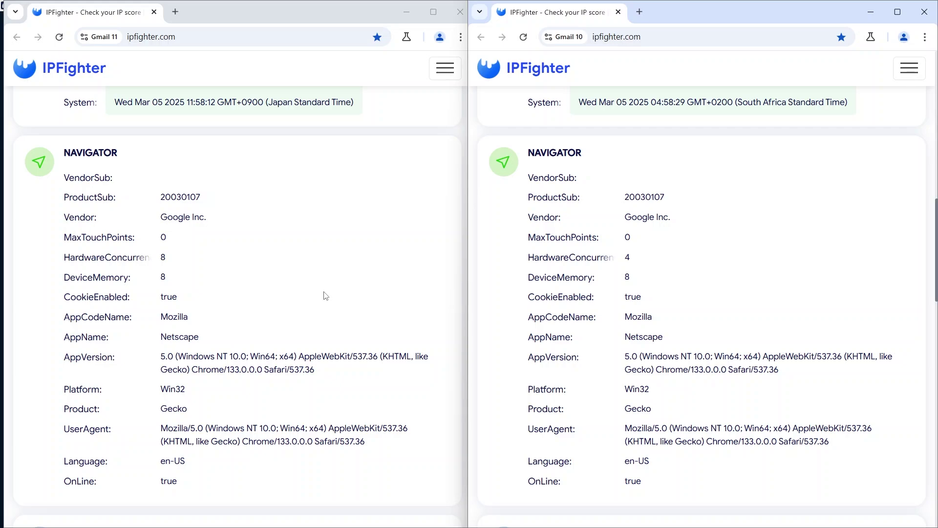
scroll(326, 295, "down", 8)
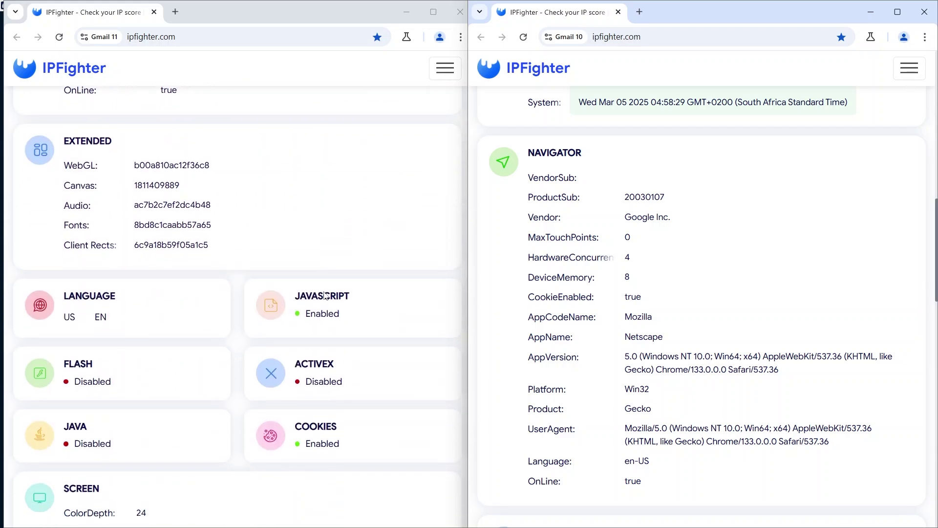
scroll(645, 296, "down", 4)
scroll(645, 296, "down", 4)
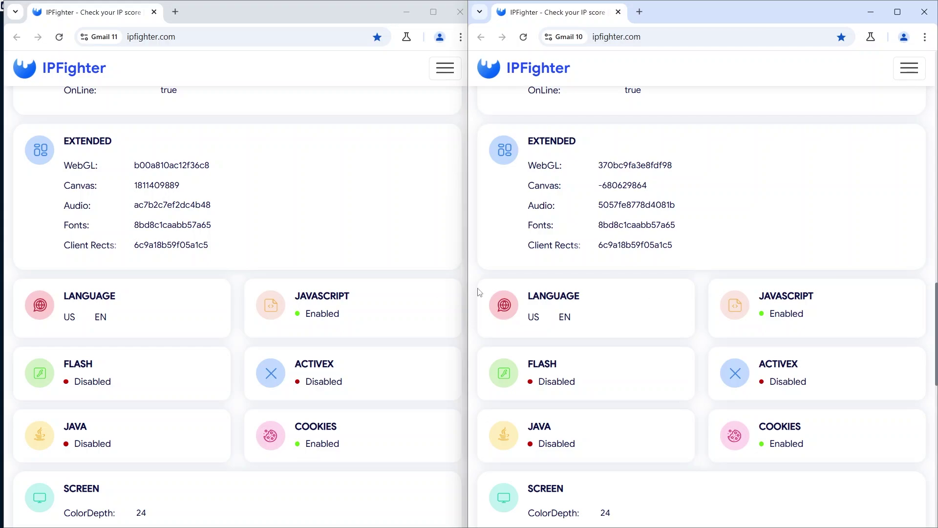
scroll(400, 276, "down", 8)
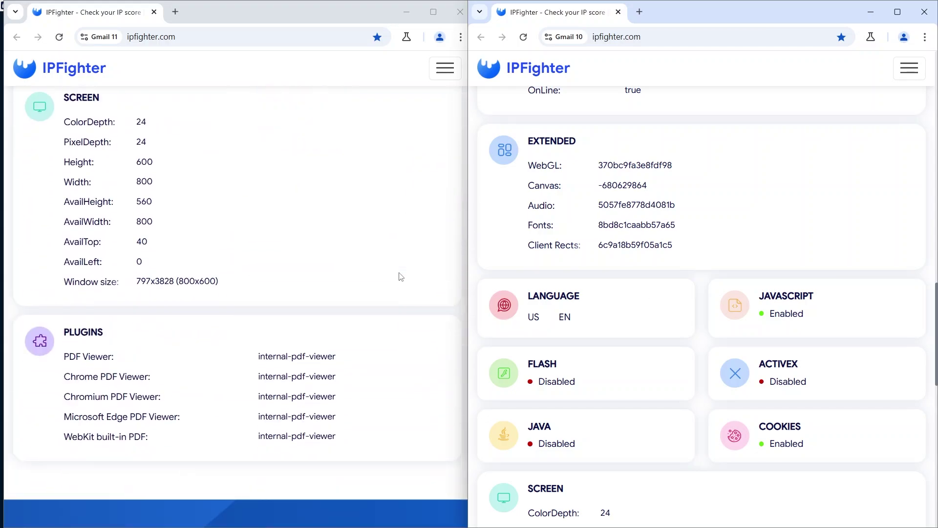
scroll(746, 226, "down", 4)
scroll(746, 226, "down", 4)
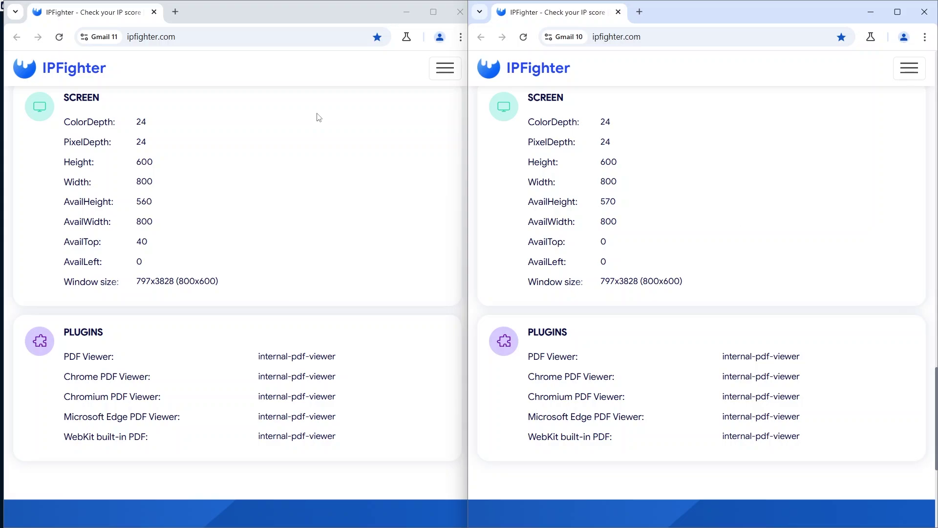
left_click(176, 12)
Step: Load gmail.com in new tabs of both the Gmail 11 and Gmail 10 profiles
type("gmail.com")
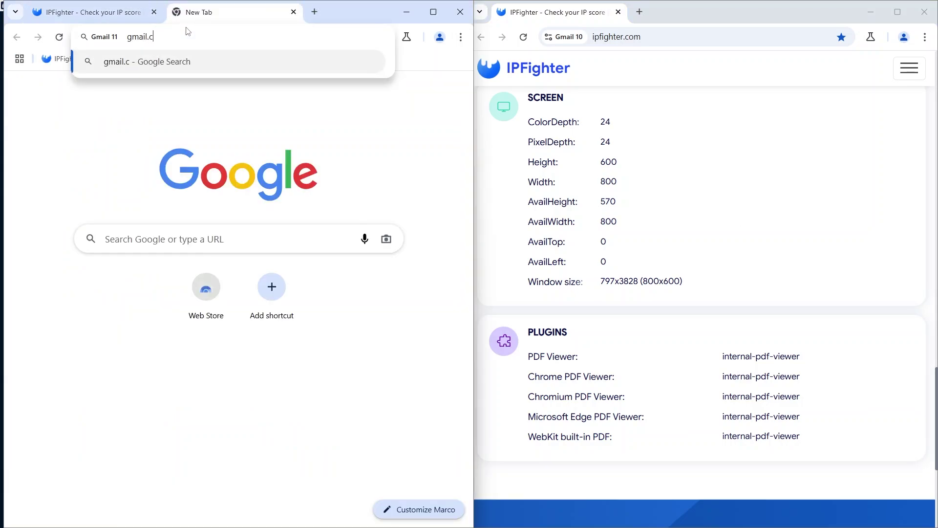
key("Return")
left_click(639, 12)
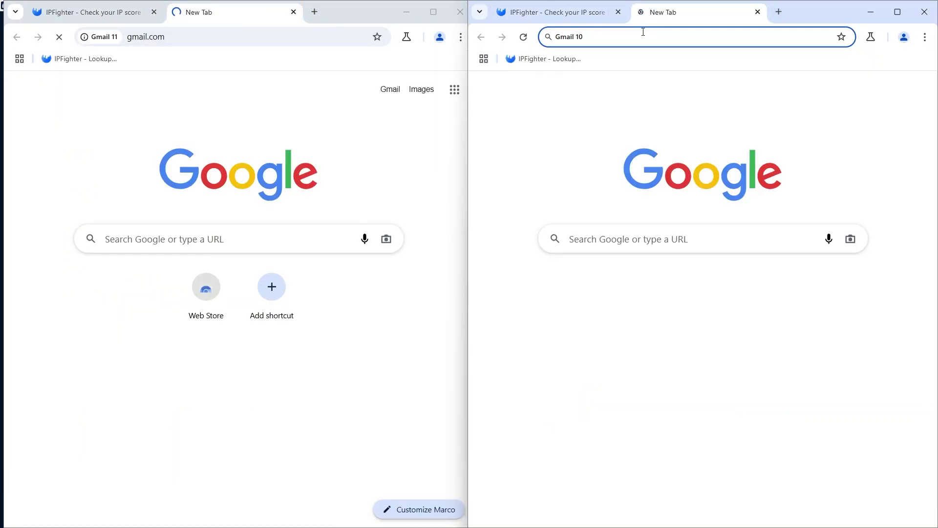
type("gmail.com")
key("Return")
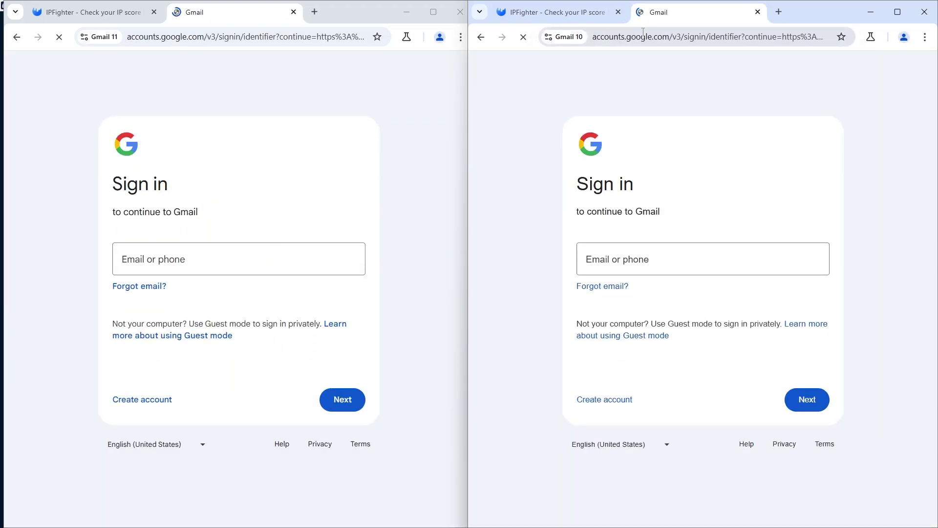
Step: Choose Create account > For my personal use in both windows
left_click(149, 401)
left_click(151, 429)
left_click(630, 402)
left_click(618, 431)
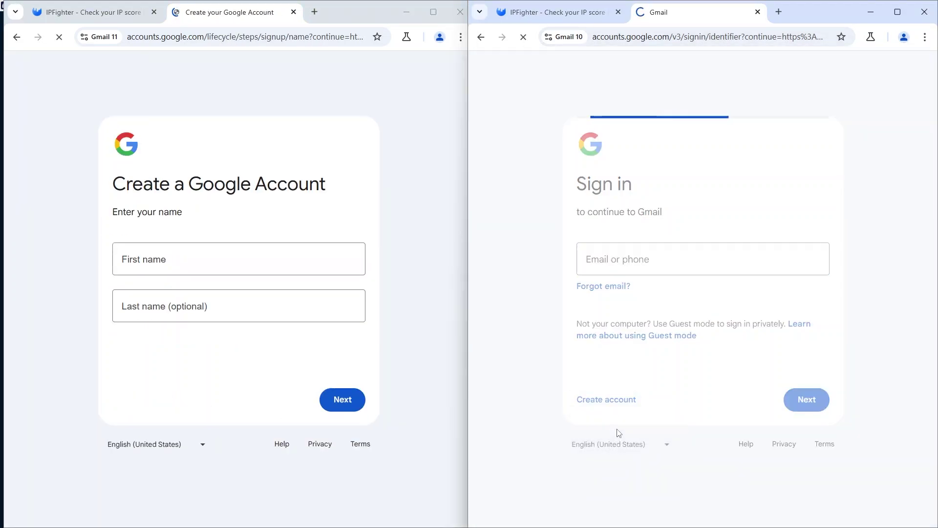
Step: Fill in first and last names (last name Potter) in both forms and submit them
left_click(198, 254)
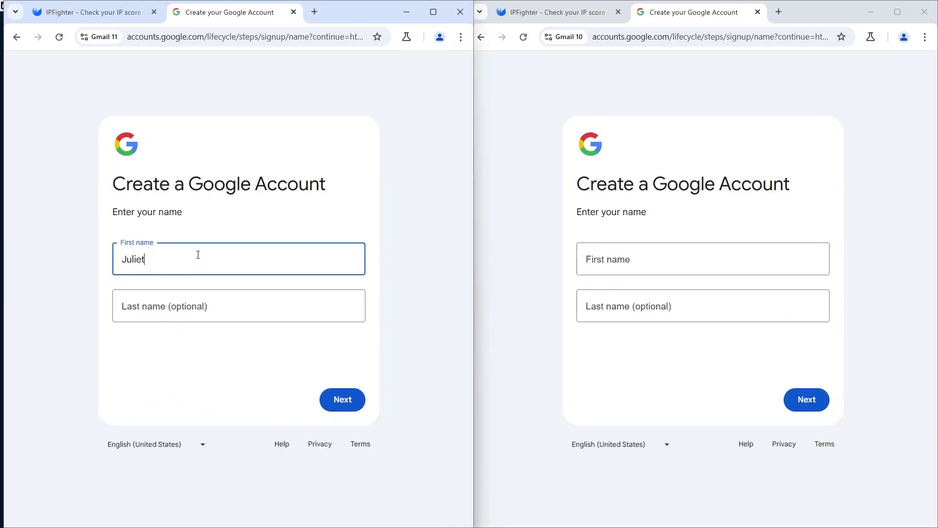
left_click(170, 300)
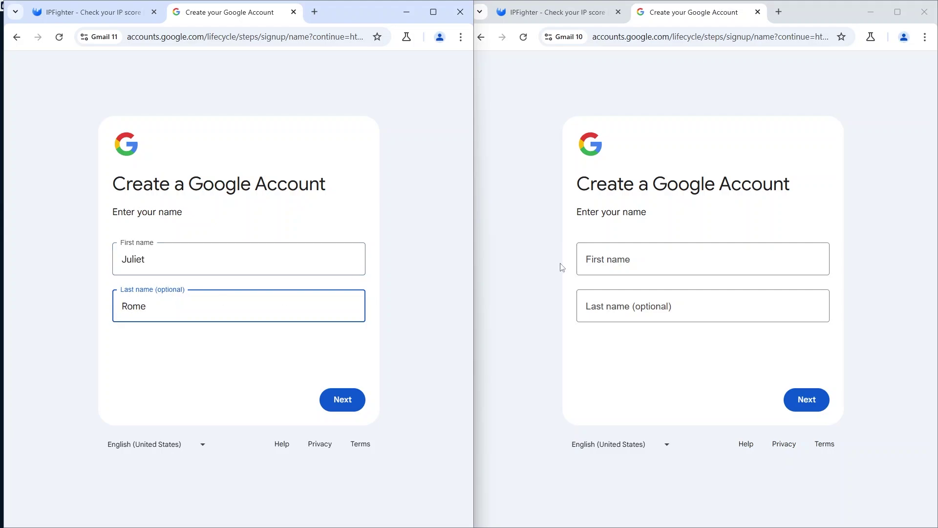
left_click(617, 263)
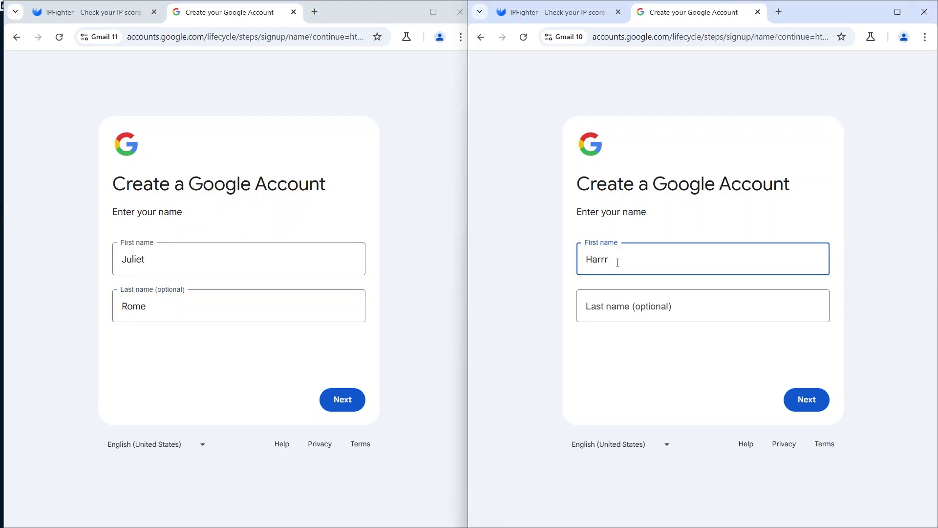
left_click(620, 311)
type("Potter")
left_click(336, 399)
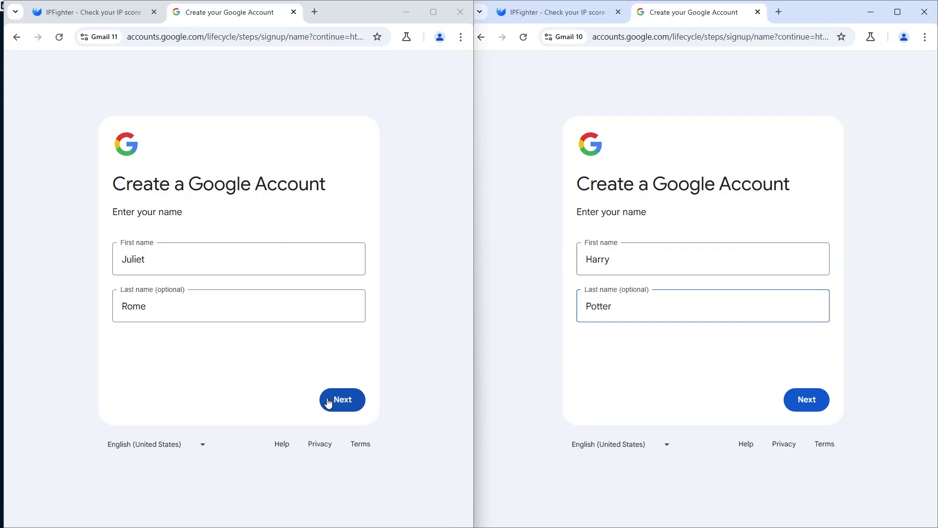
left_click(805, 401)
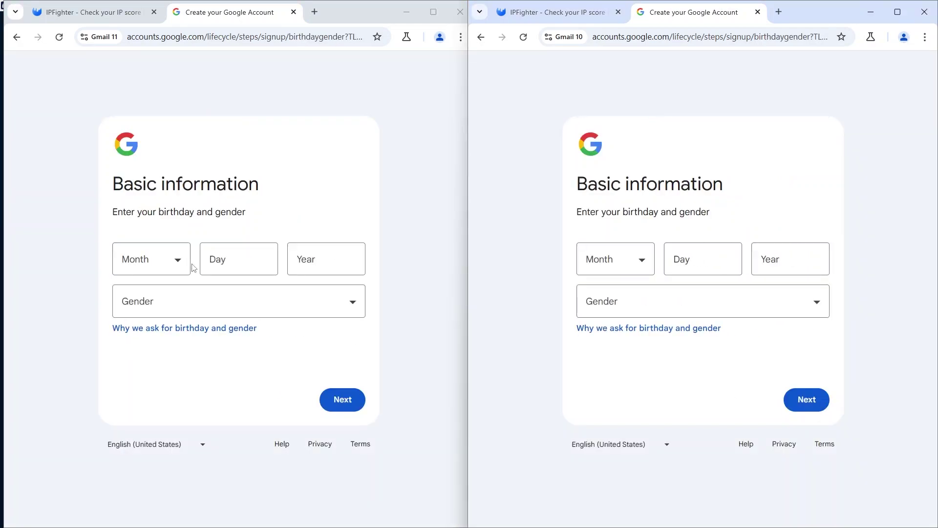
Step: Set Gmail 11's birthday to December 19, 1989 and gender to Male, then start Gmail 10's month
left_click(151, 259)
left_click(144, 234)
left_click(211, 260)
type("19")
left_click(364, 260)
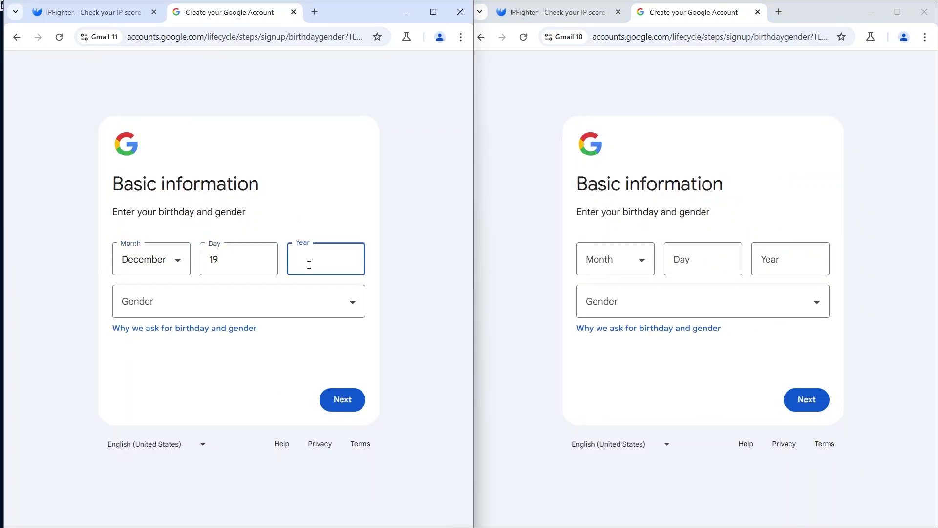
type("1989")
left_click(235, 301)
left_click(146, 243)
left_click(615, 259)
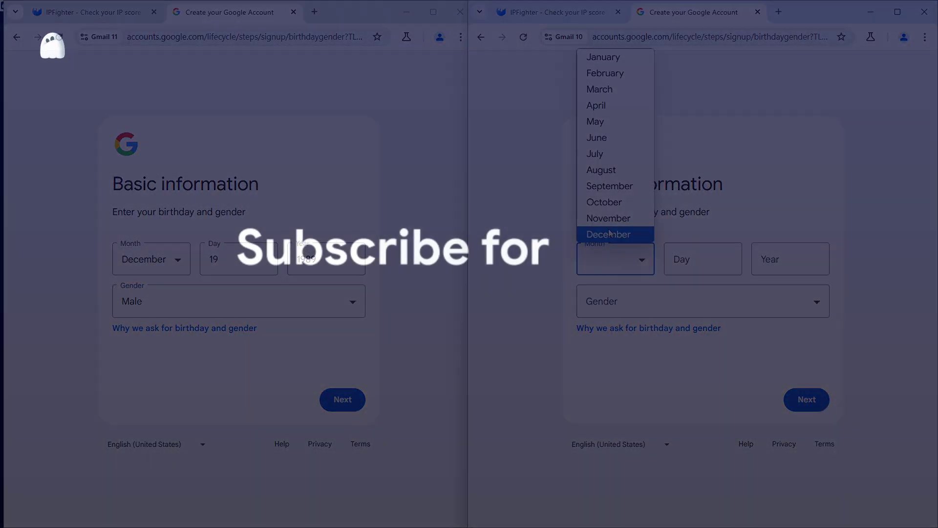